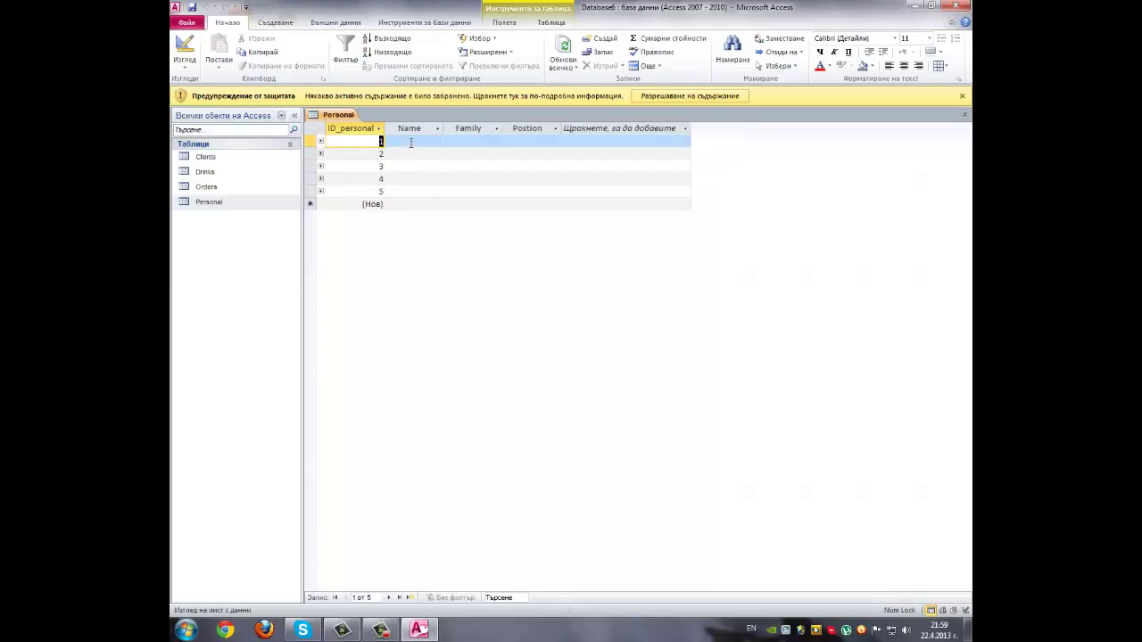
click(411, 141)
key(Caps_Lock)
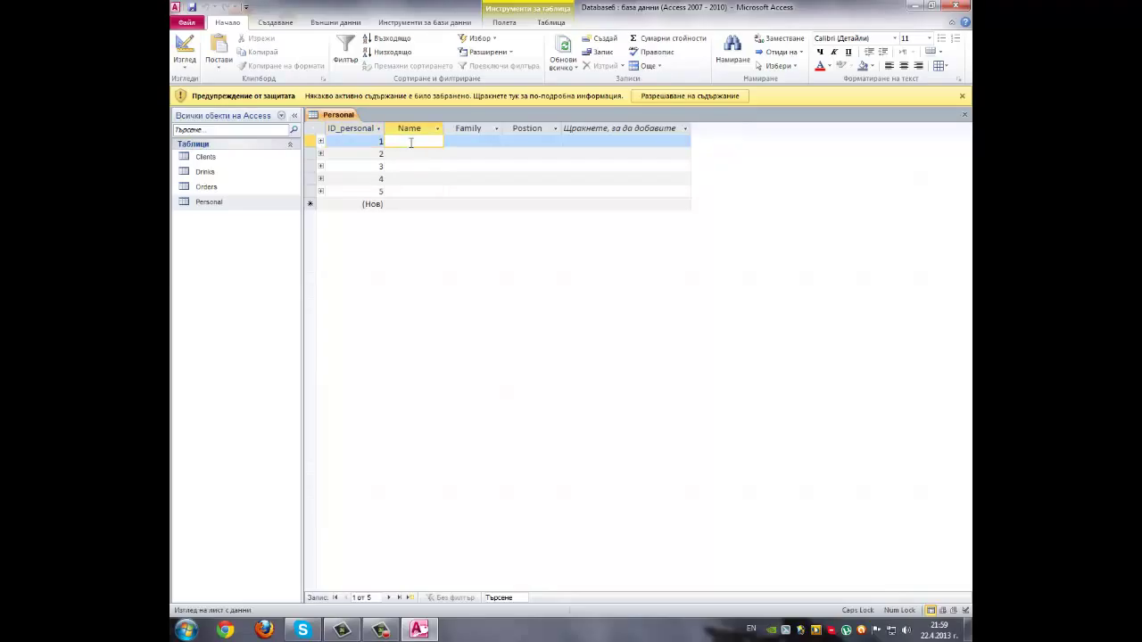
key(alt+shift)
text(М)
key(Caps_Lock)
text(ария)
key(Tab)
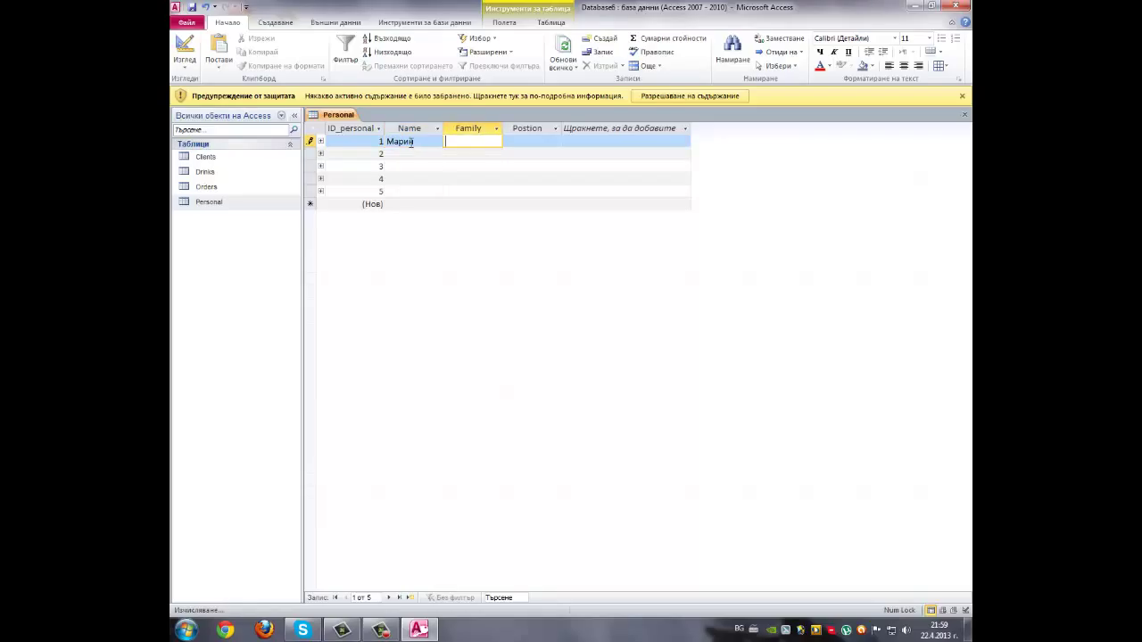
key(Caps_Lock)
text(П)
key(Caps_Lock)
text(авлов)
key(Tab)
text(с)
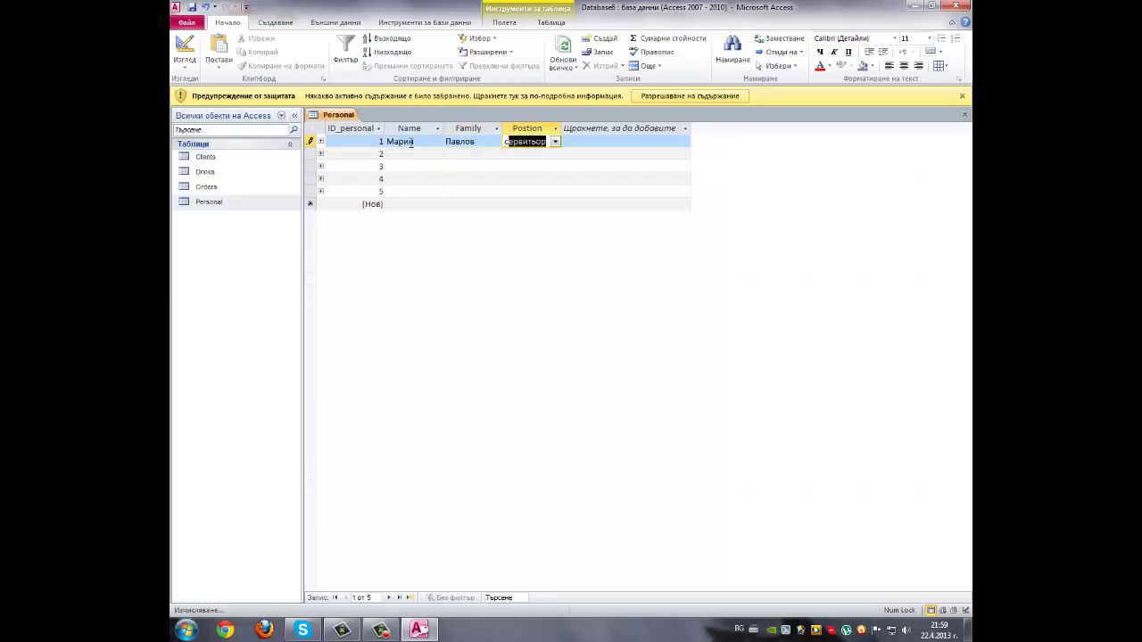
key(shift+Tab)
key(shift+Tab)
key(Down)
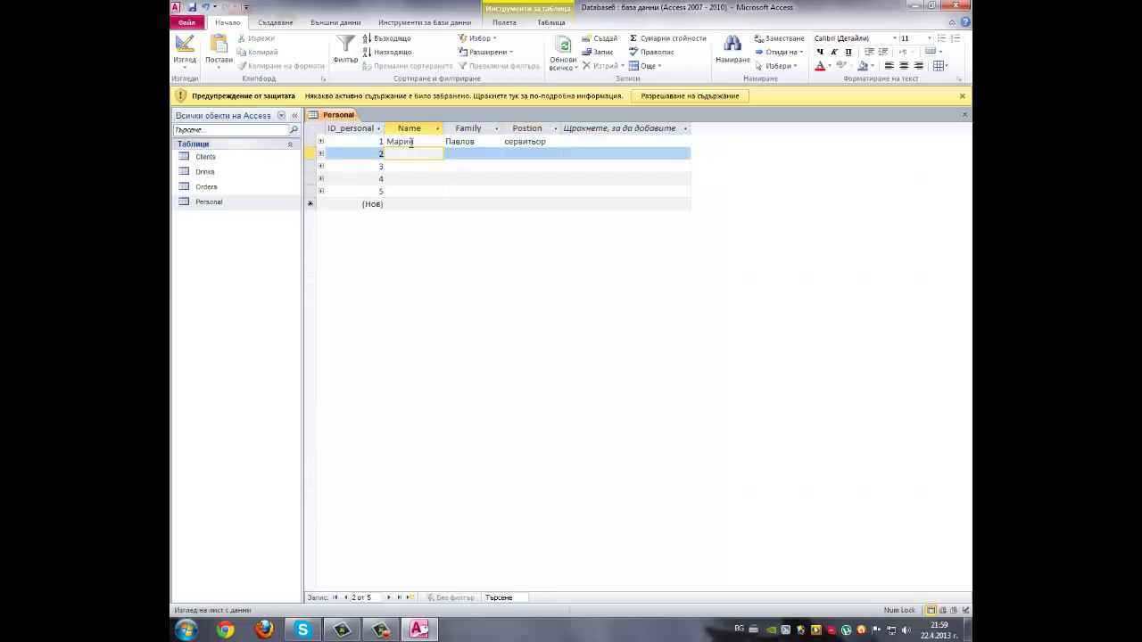
key(Caps_Lock)
text(А)
key(Caps_Lock)
text(ня)
key(Tab)
key(Caps_Lock)
text(К)
key(Caps_Lock)
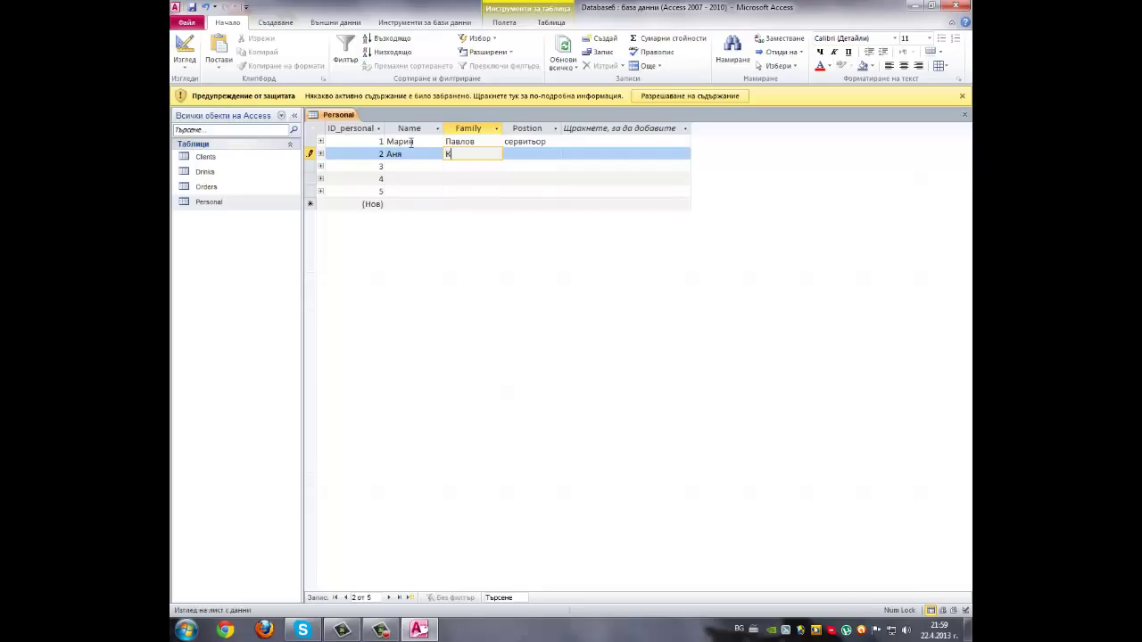
text(ирилова)
key(Tab)
text(с)
key(Down)
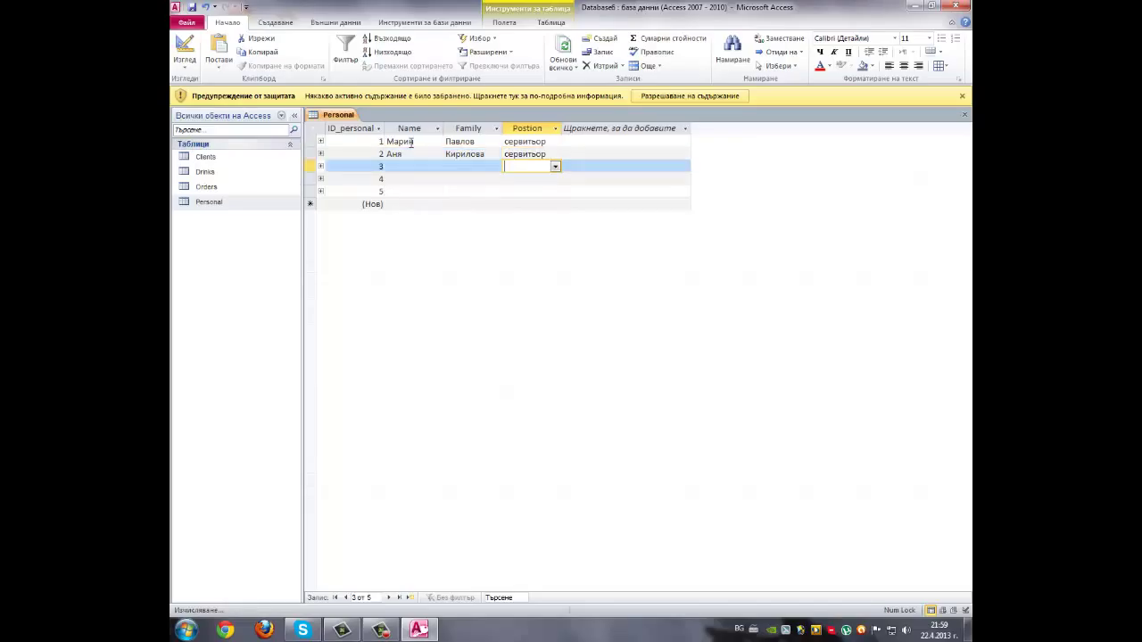
key(shift+Tab)
key(shift+Tab)
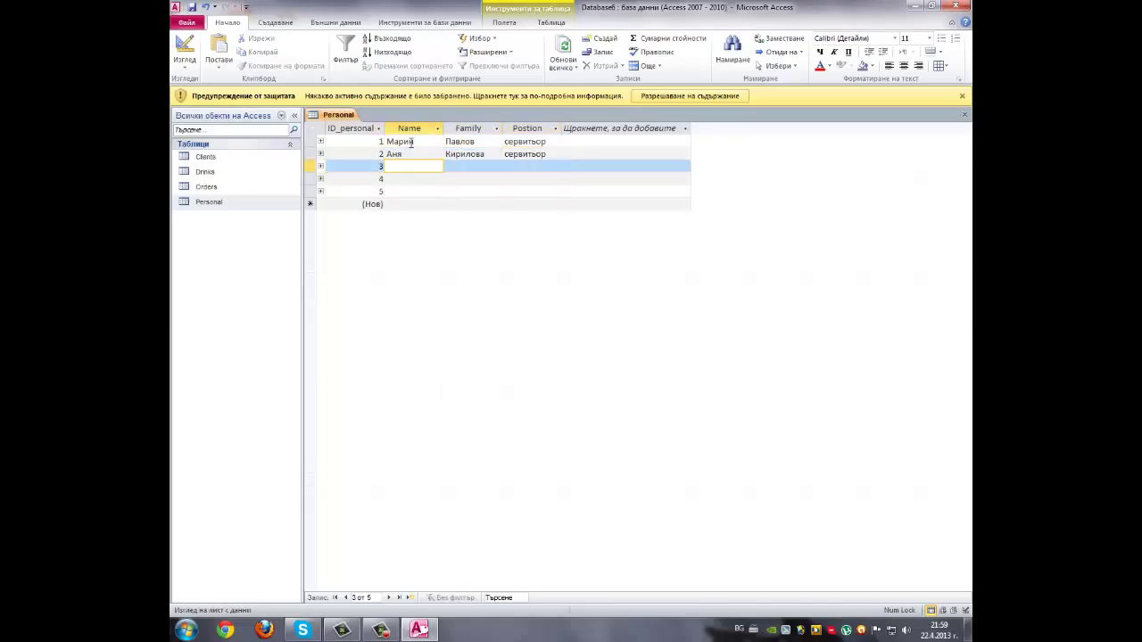
key(Caps_Lock)
text(кАЛ)
key(BackSpace)
key(BackSpace)
key(BackSpace)
key(Caps_Lock)
key(Caps_Lock)
text(К)
key(Caps_Lock)
text(алин)
key(Tab)
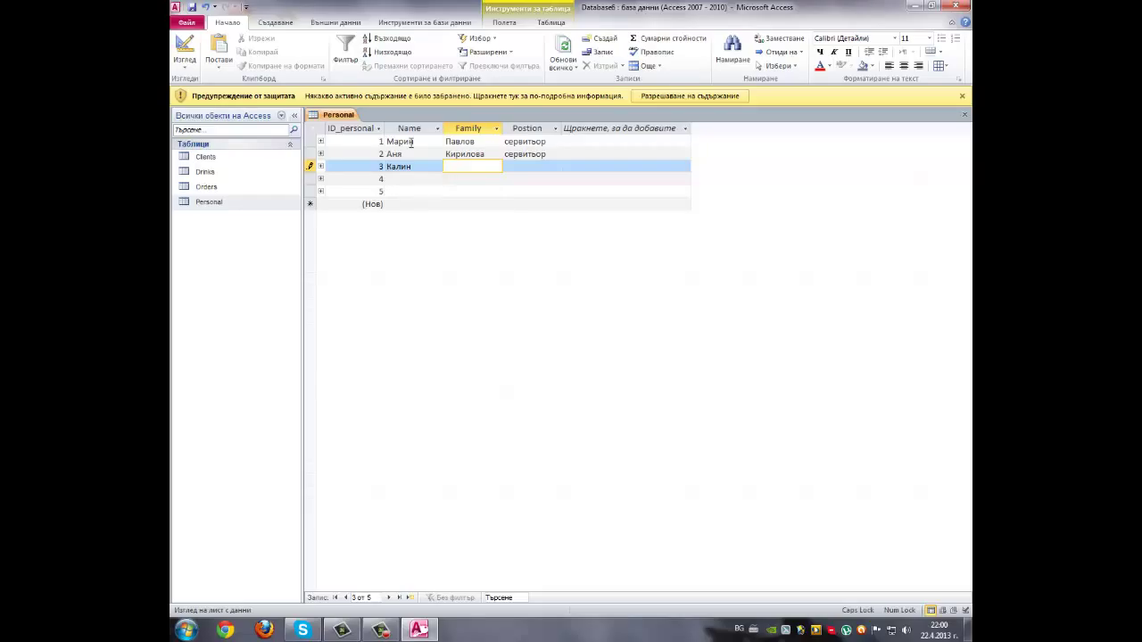
text(Златев)
key(Tab)
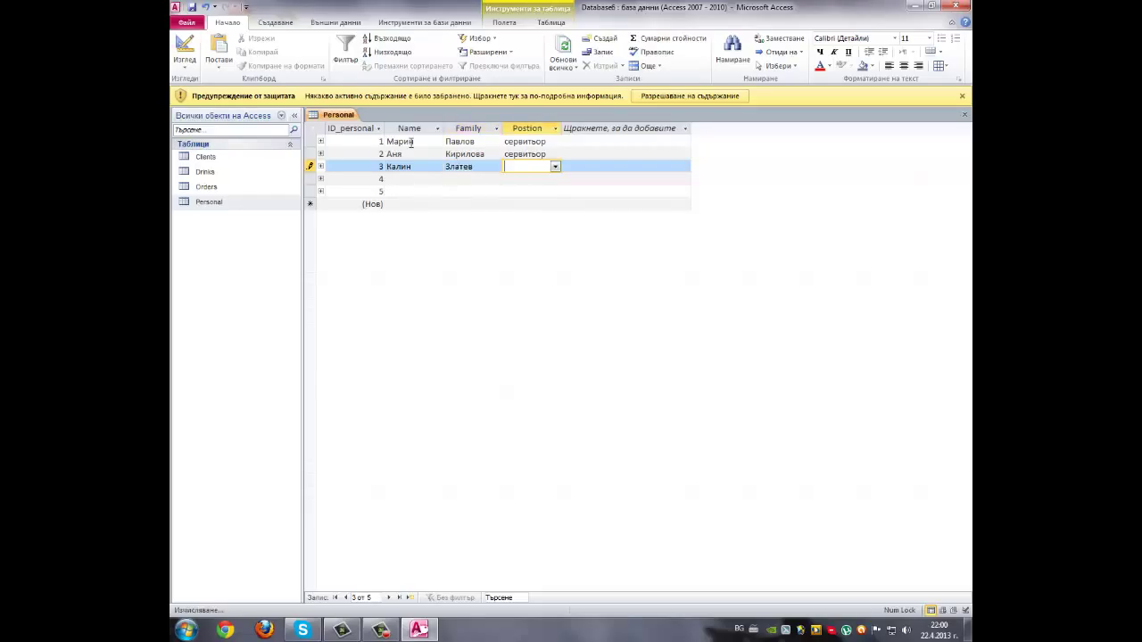
text(б)
key(Down)
key(Left)
key(Left)
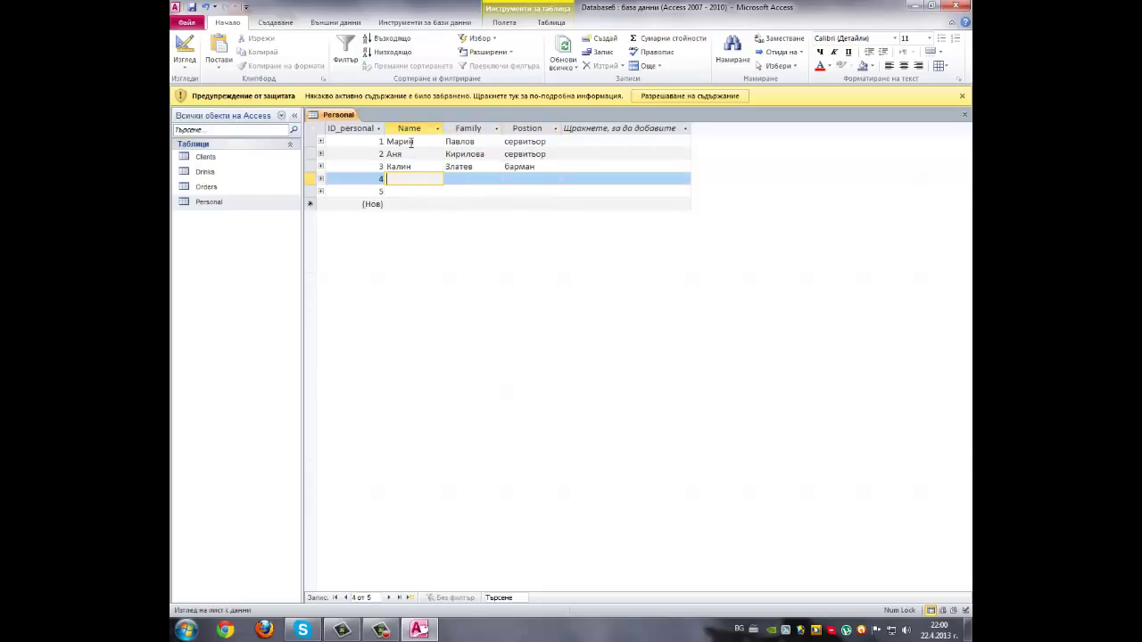
key(Caps_Lock)
text(Т)
key(Caps_Lock)
text(еодор)
key(Tab)
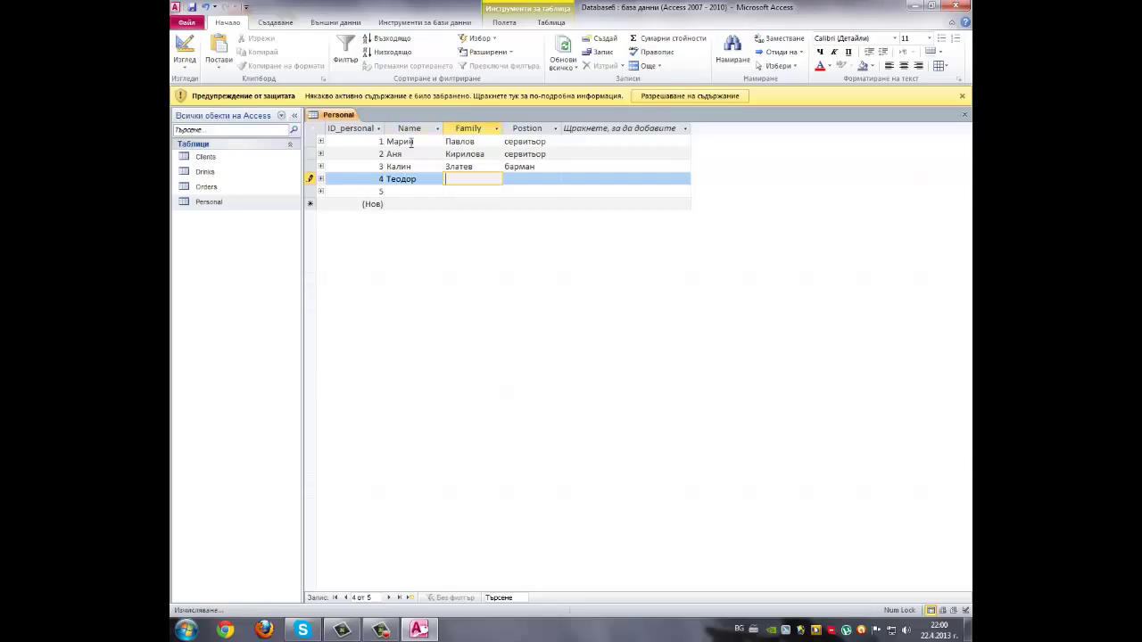
key(Caps_Lock)
text(П)
key(Caps_Lock)
text(етров)
key(Tab)
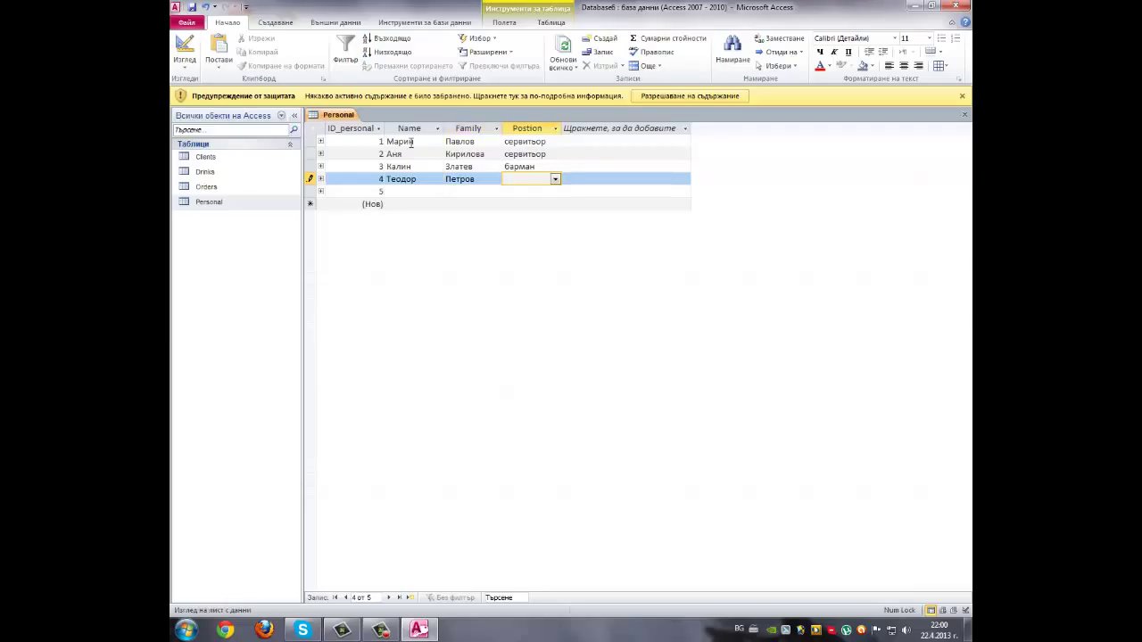
text(барман)
key(Tab)
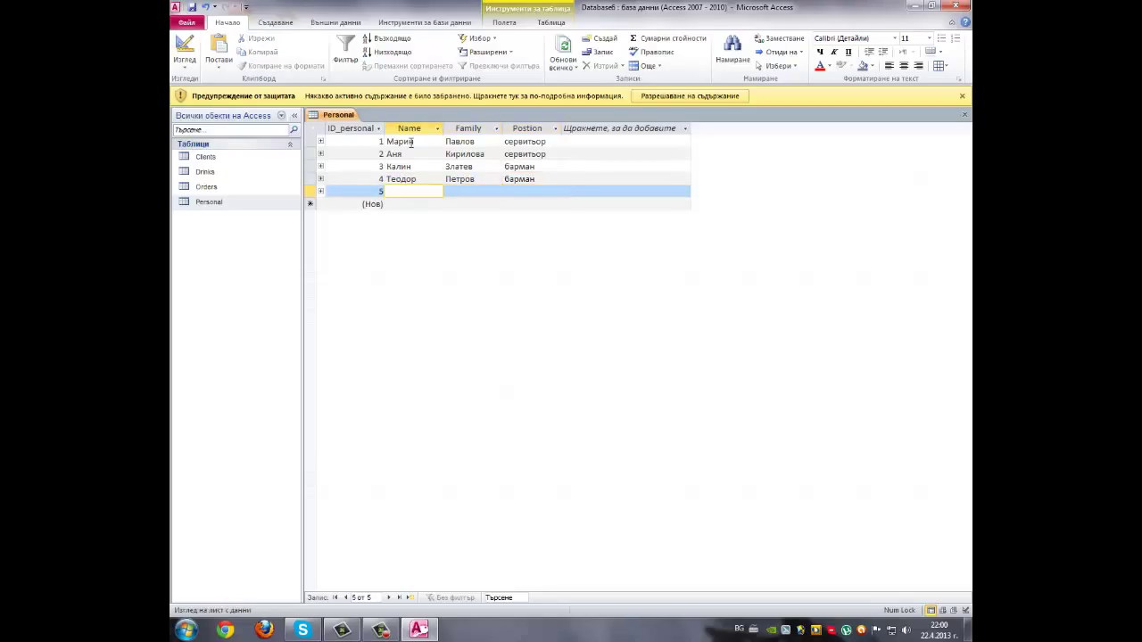
text(Мария)
key(Tab)
text(И)
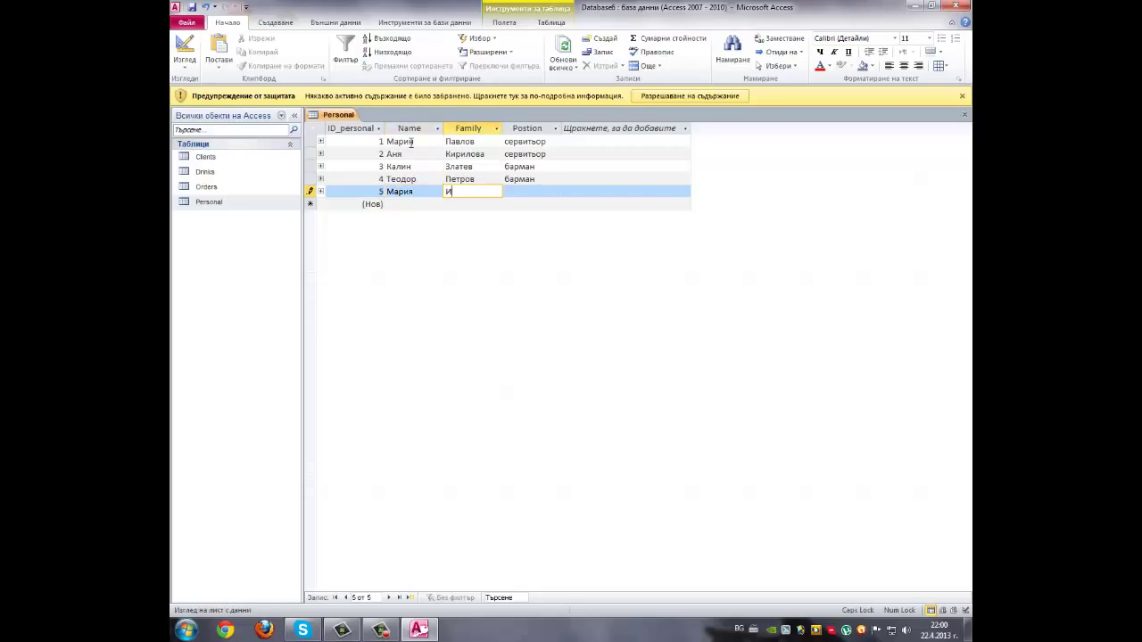
text(ванова)
key(Tab)
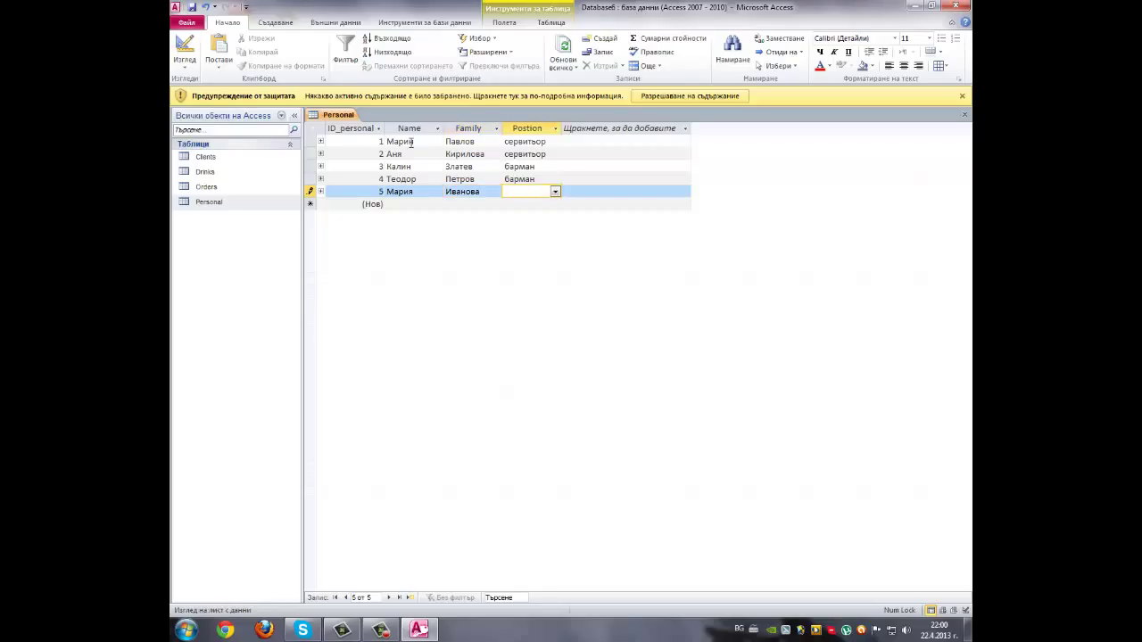
text(управител)
Open the Drinks table, widen its Name column, and add Кафе "Нова Бразилия" at 0,50.
double_click(249, 173)
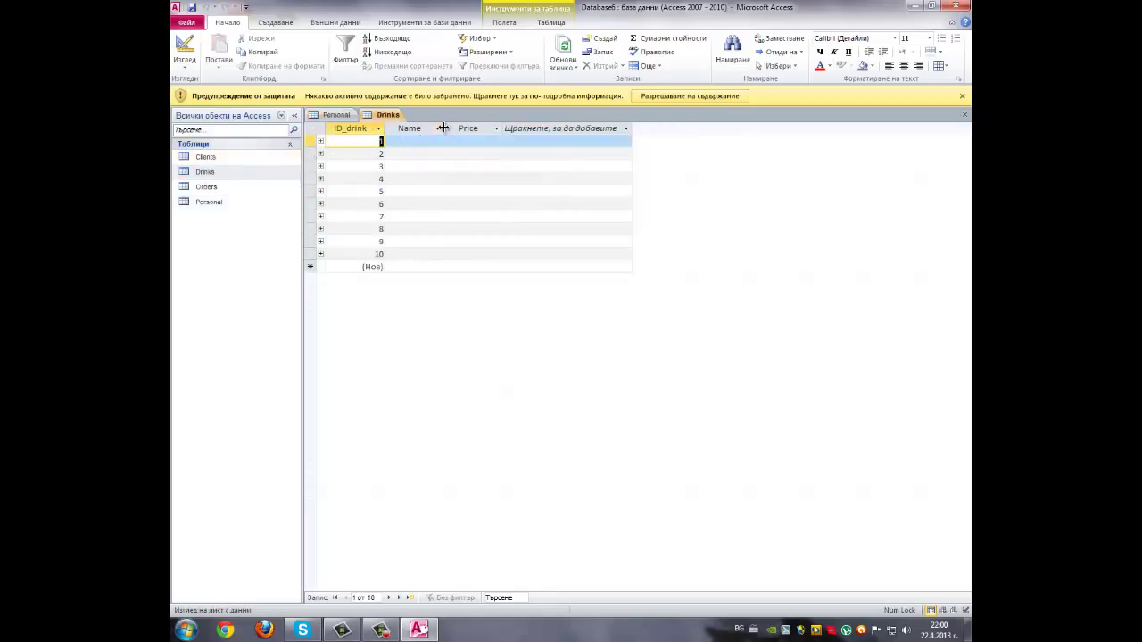
drag(446, 128, 478, 130)
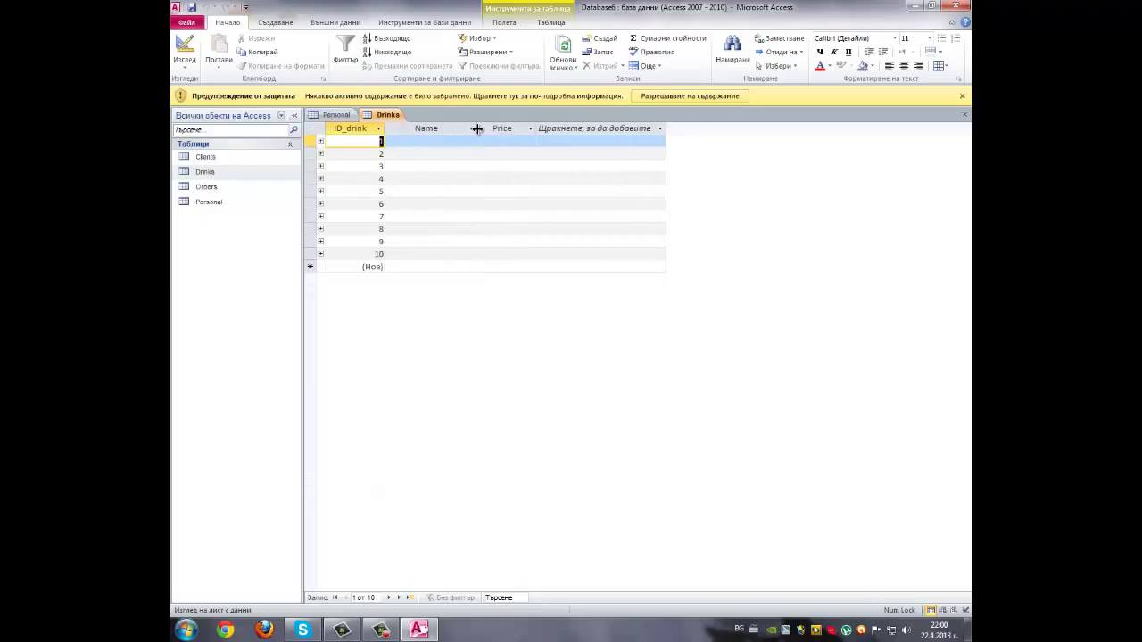
click(430, 142)
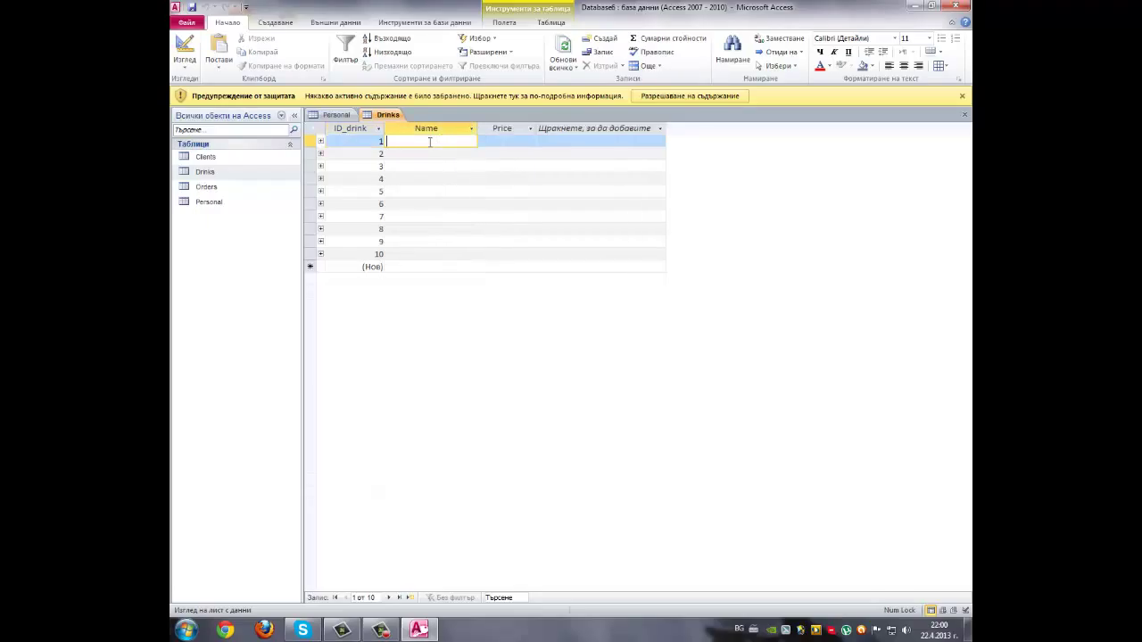
key(Caps_Lock)
text(К)
key(Caps_Lock)
text(афе)
text( с)
text(")
text(Нов)
text(а)
text( Б)
text(ра)
text(зилия)
text(")
key(Tab)
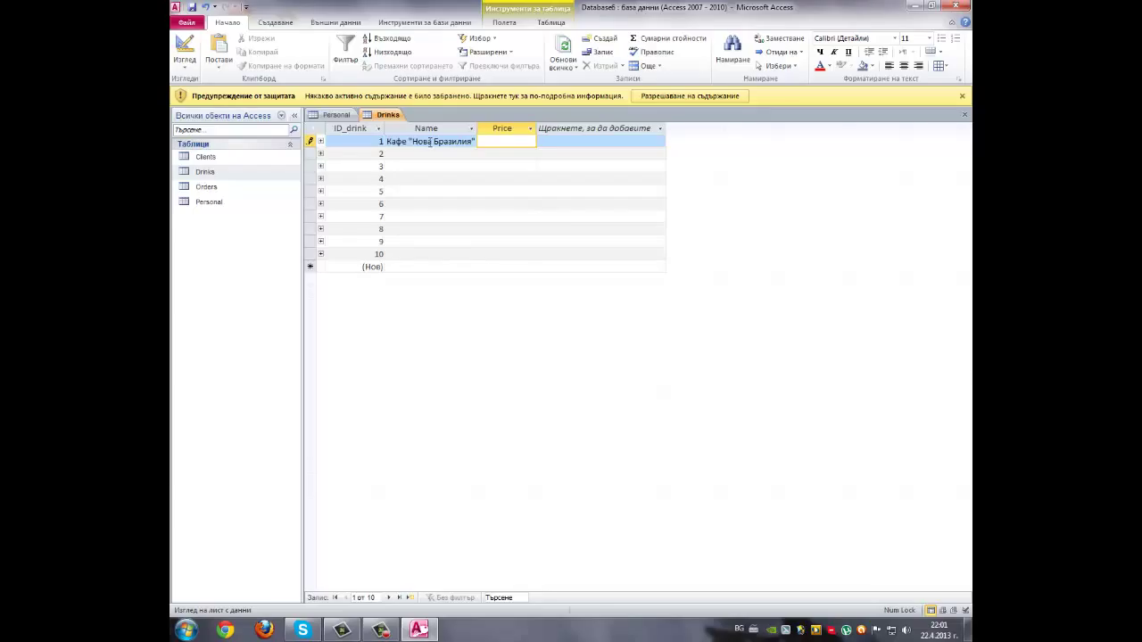
text(0,50)
Add the second drink, Кафе "Лаваца", priced 1,00, and save it.
click(421, 154)
text(К)
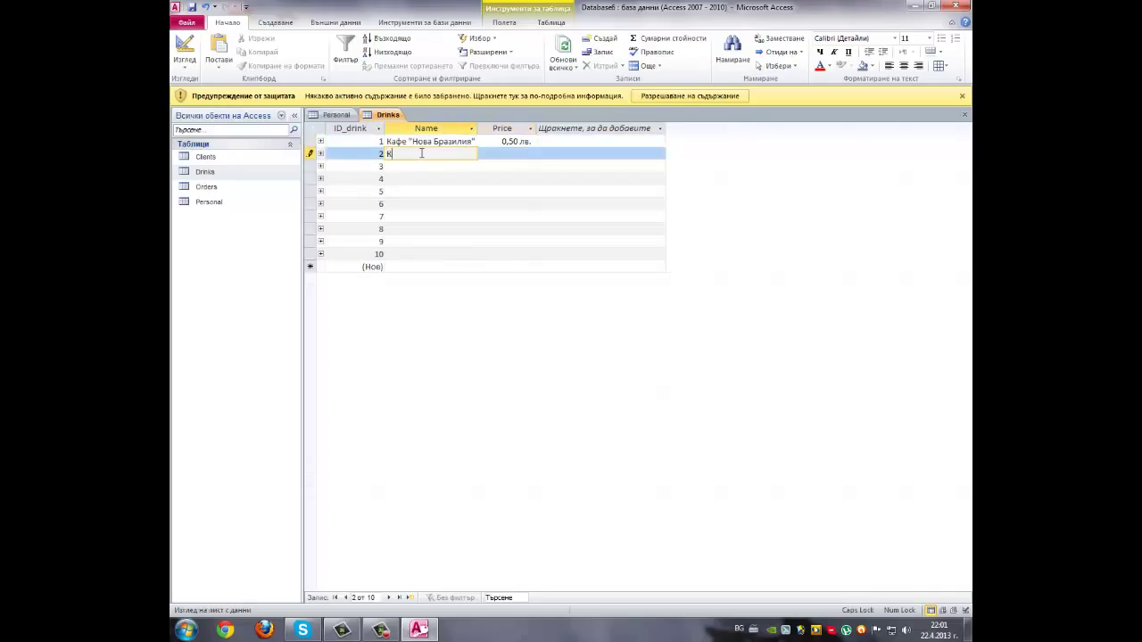
text(афе)
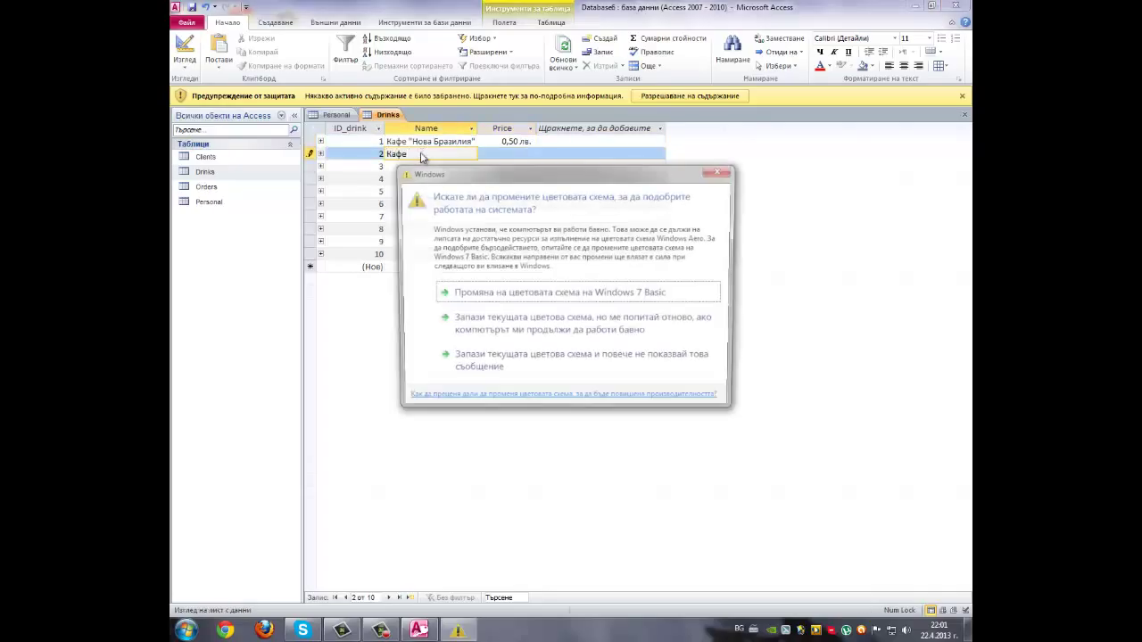
click(721, 169)
key(Caps_Lock)
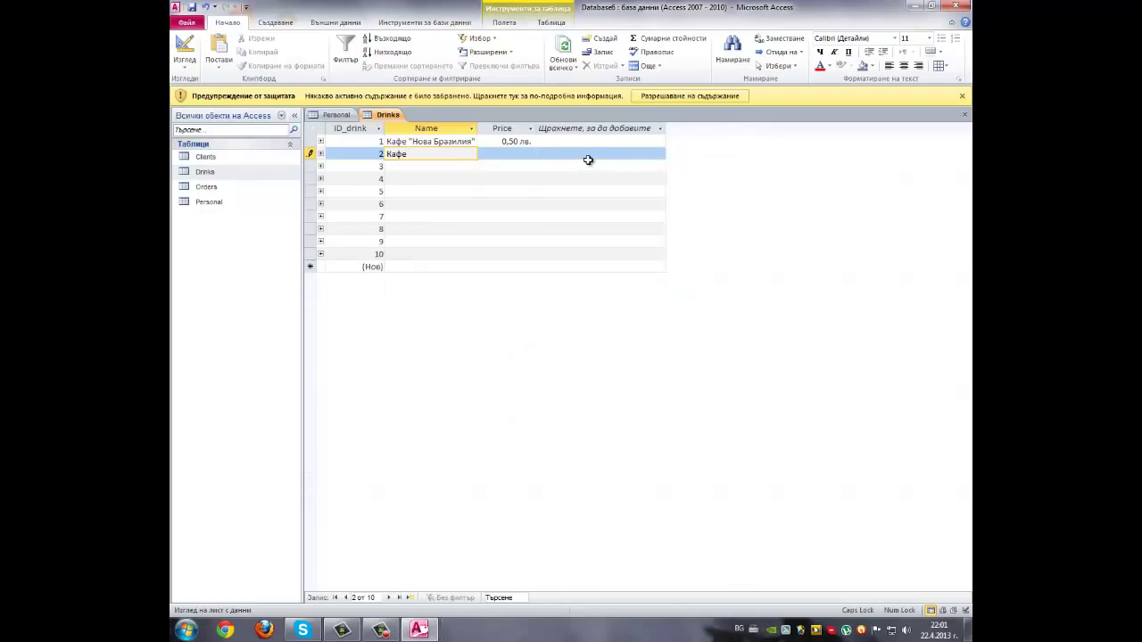
text("Л)
key(Caps_Lock)
text(аваца")
key(Tab)
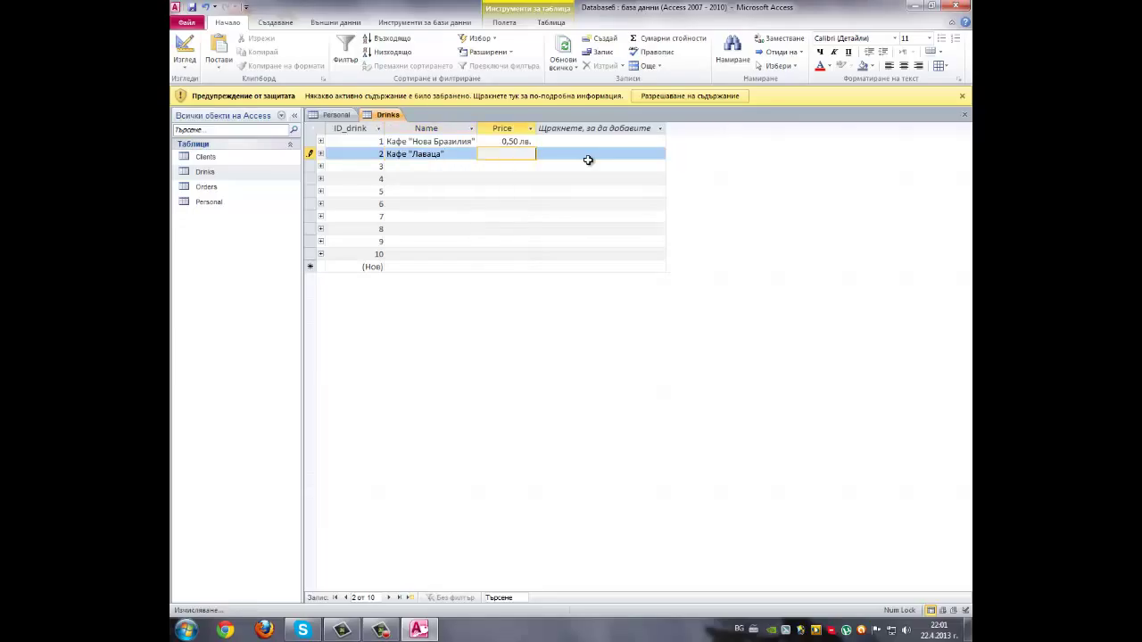
text(1,00)
click(410, 164)
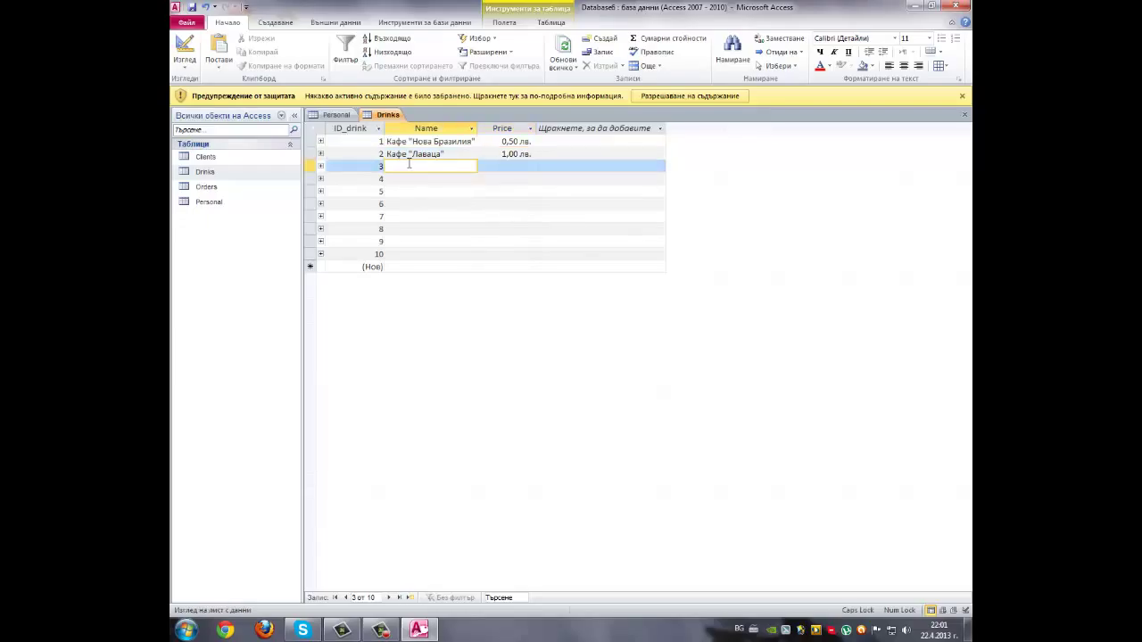
Add drinks Безкофеиново кафе at 0,70 and Нес кафе at 0,6.
text(Безкофеиново кафе)
key(Tab)
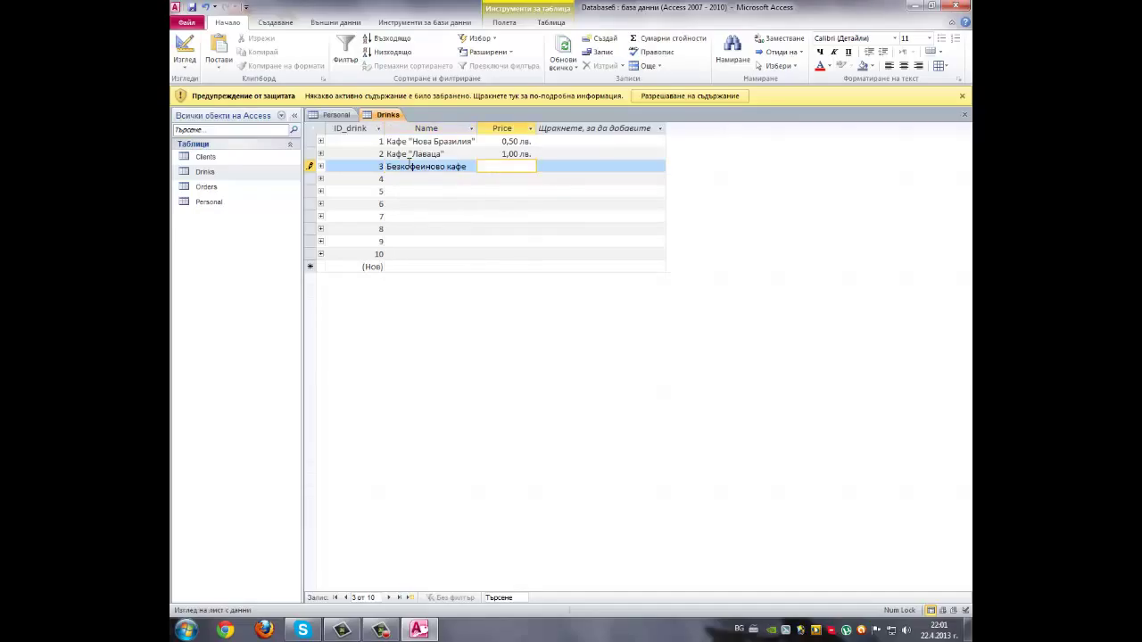
text(0,70)
key(Tab)
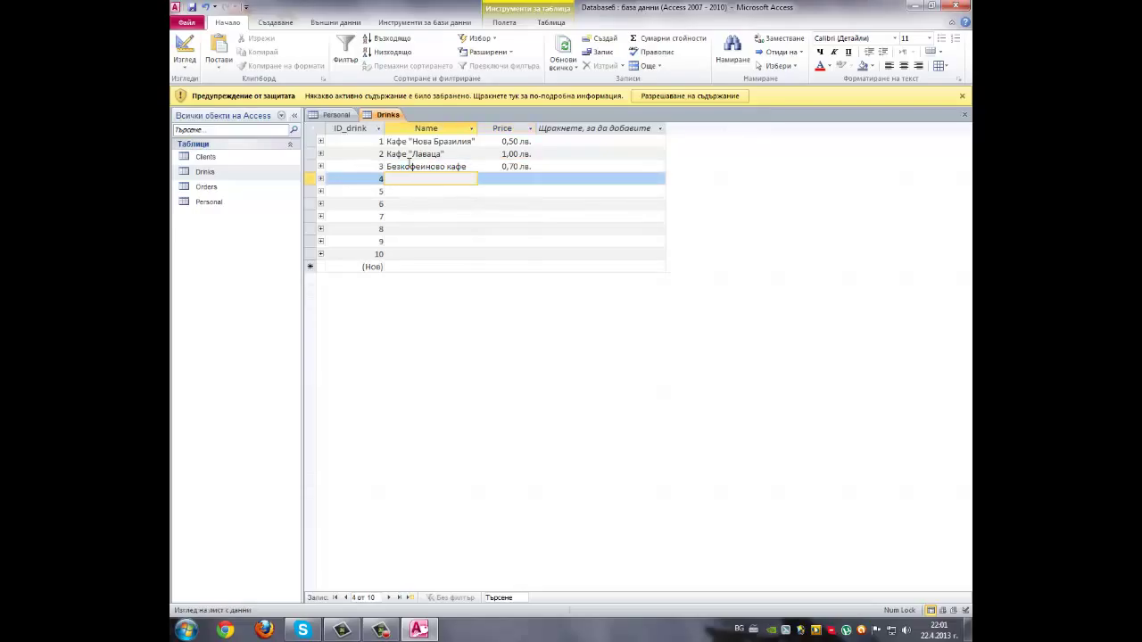
text(Нес кафе)
key(Tab)
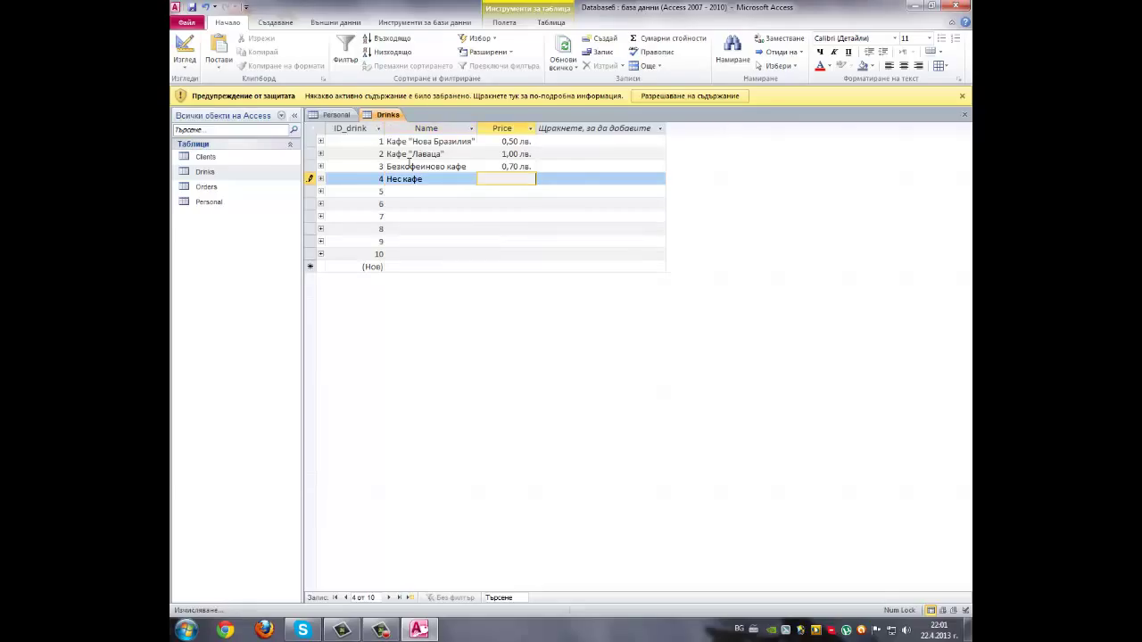
text(0,6)
key(Tab)
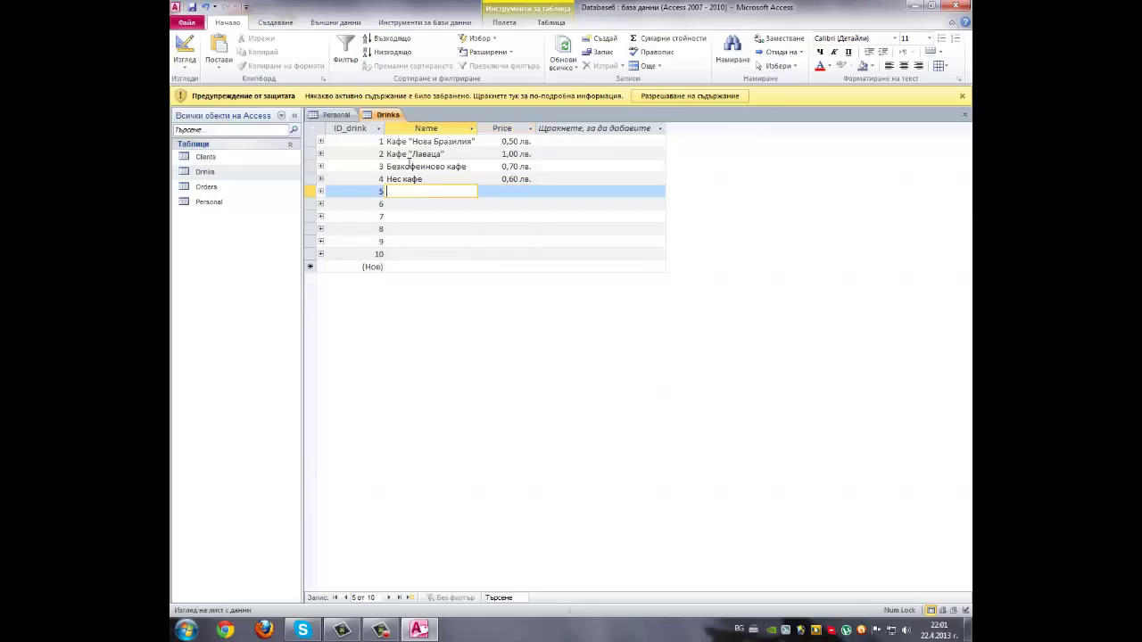
Add drinks Капучино at 0,80 and Мляко с нес at 0,70.
text(Капучино)
key(Tab)
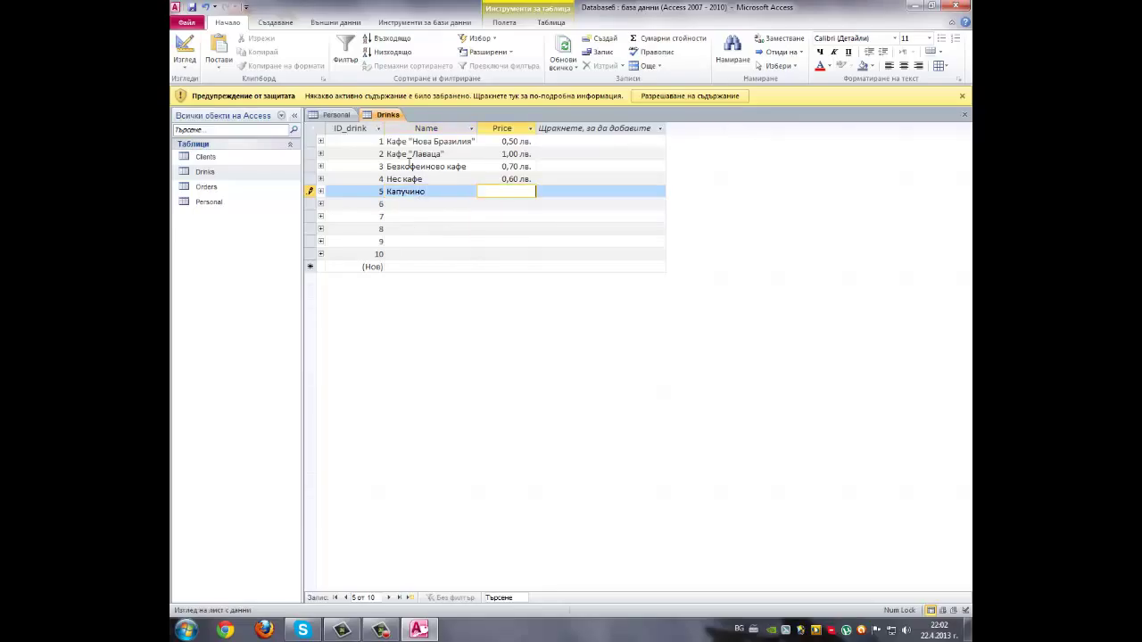
text(0,80)
key(Tab)
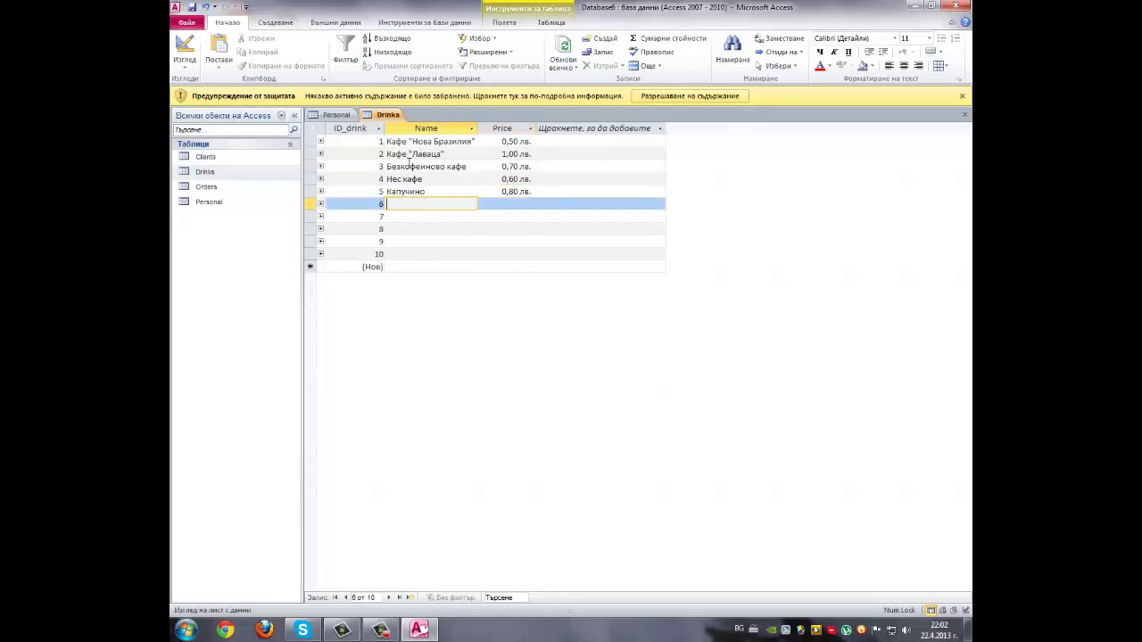
text(Мляко с нес)
key(Tab)
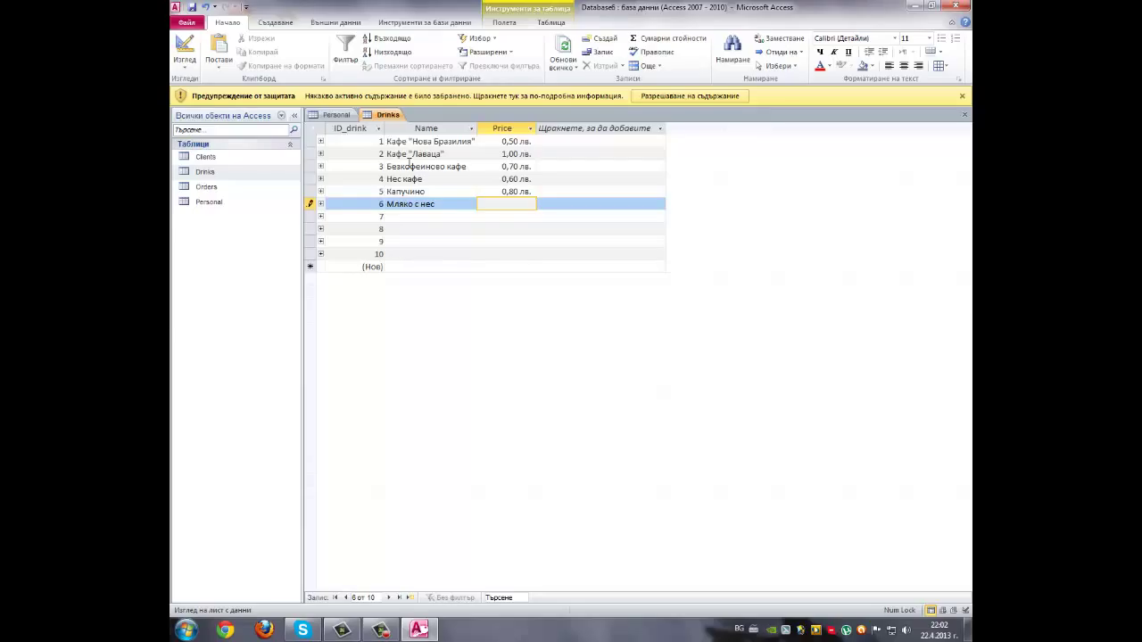
text(0,70)
key(Tab)
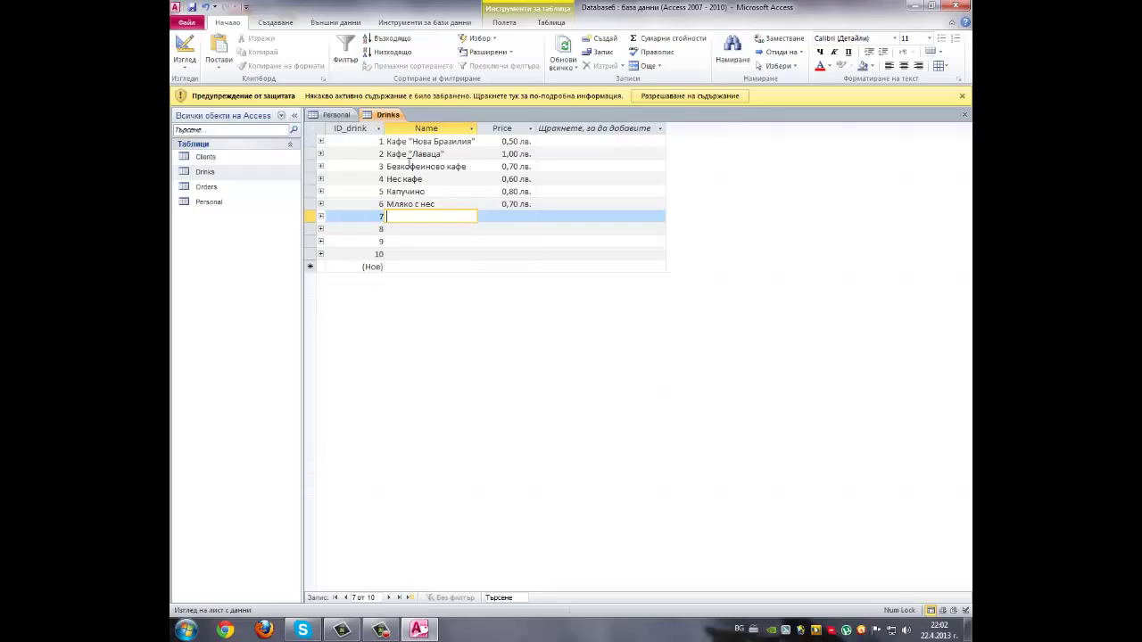
Add drinks Чай билков at 0,60 and Чай зелен at 0,75.
text(Чай билков)
key(Tab)
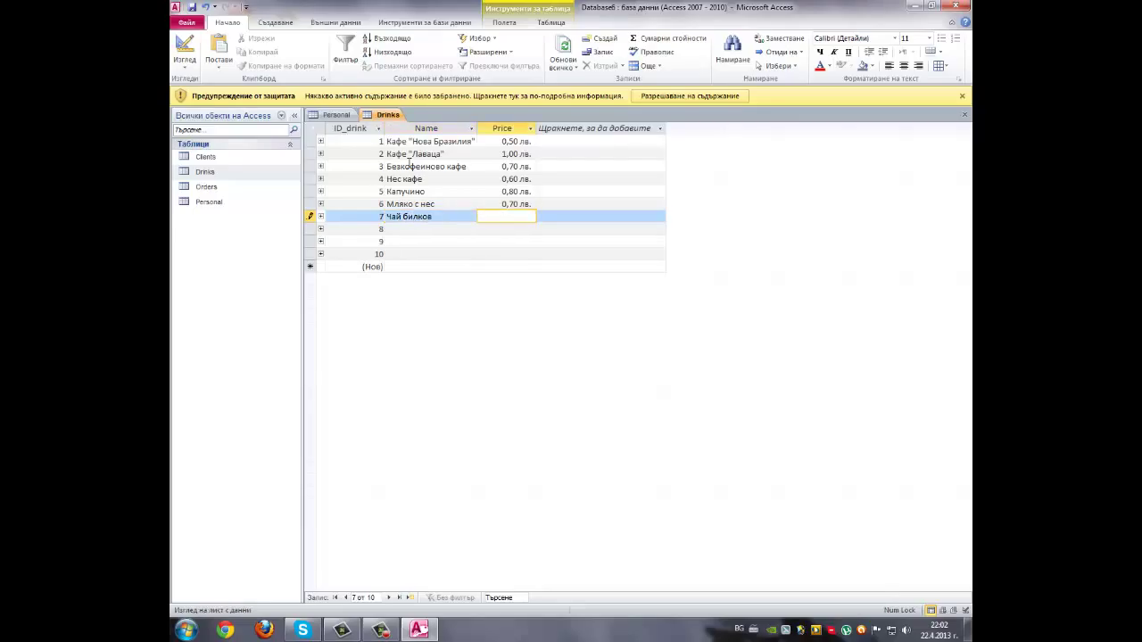
text(0,60)
key(Tab)
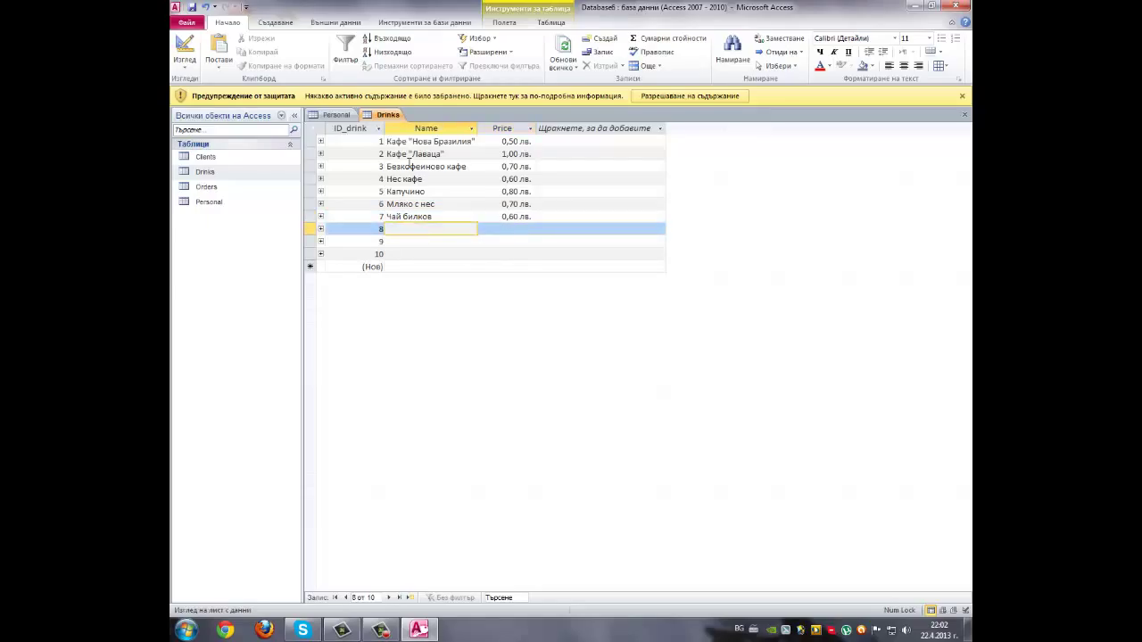
key(Caps_Lock)
text(Ч)
key(Caps_Lock)
text(ай зелен)
key(Tab)
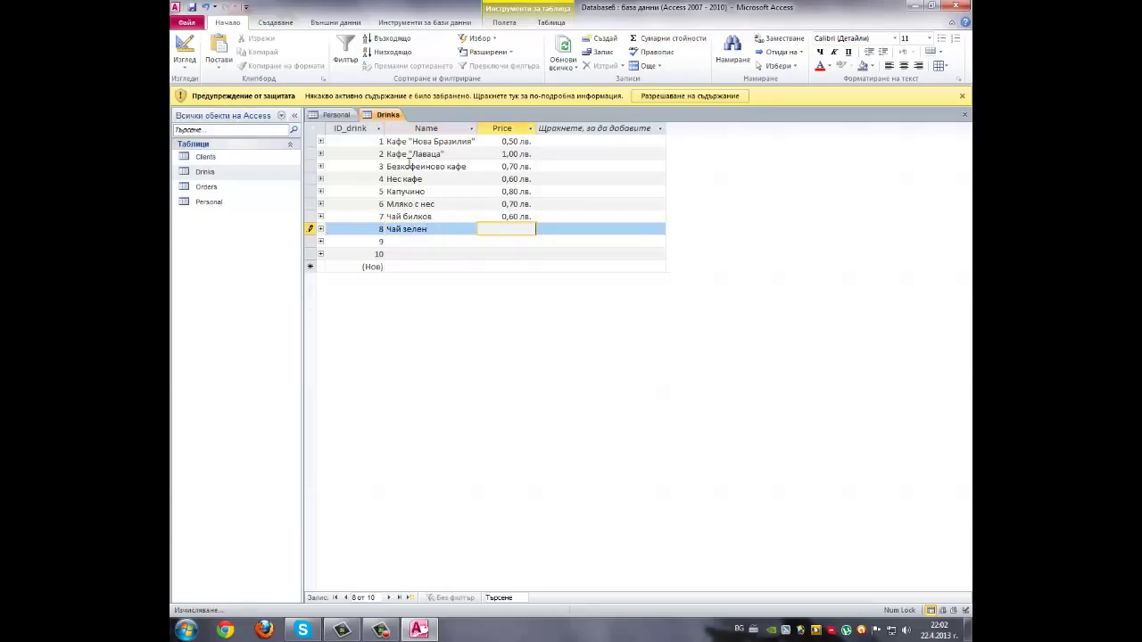
text(0,75)
key(Down)
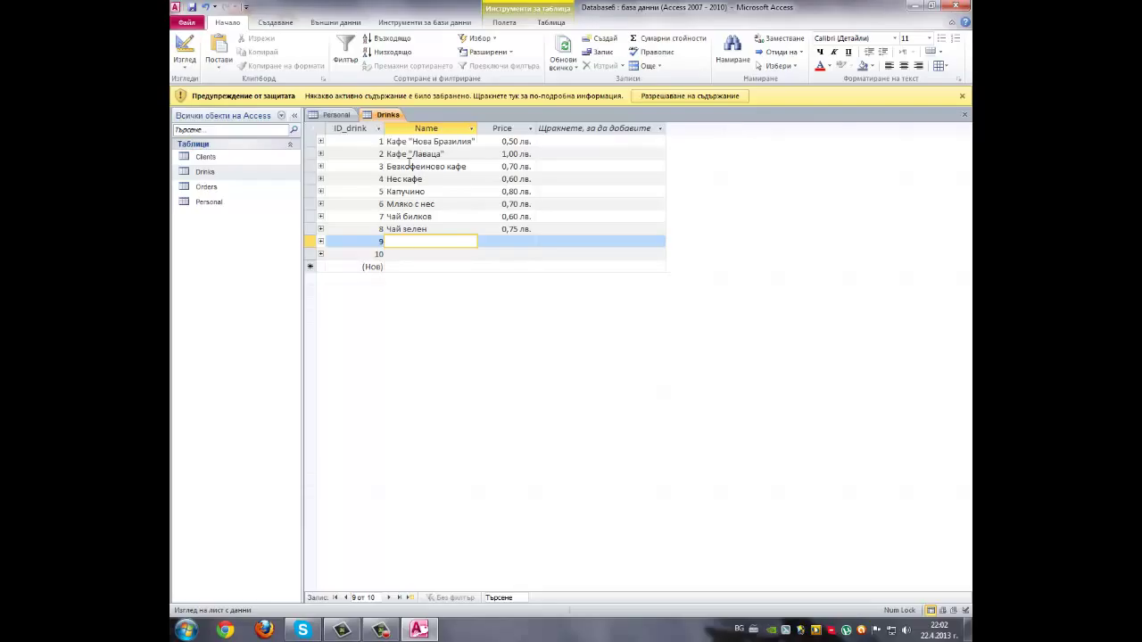
Add drinks Мляко at 0,5 and Суха сметана at 0,10.
text(М)
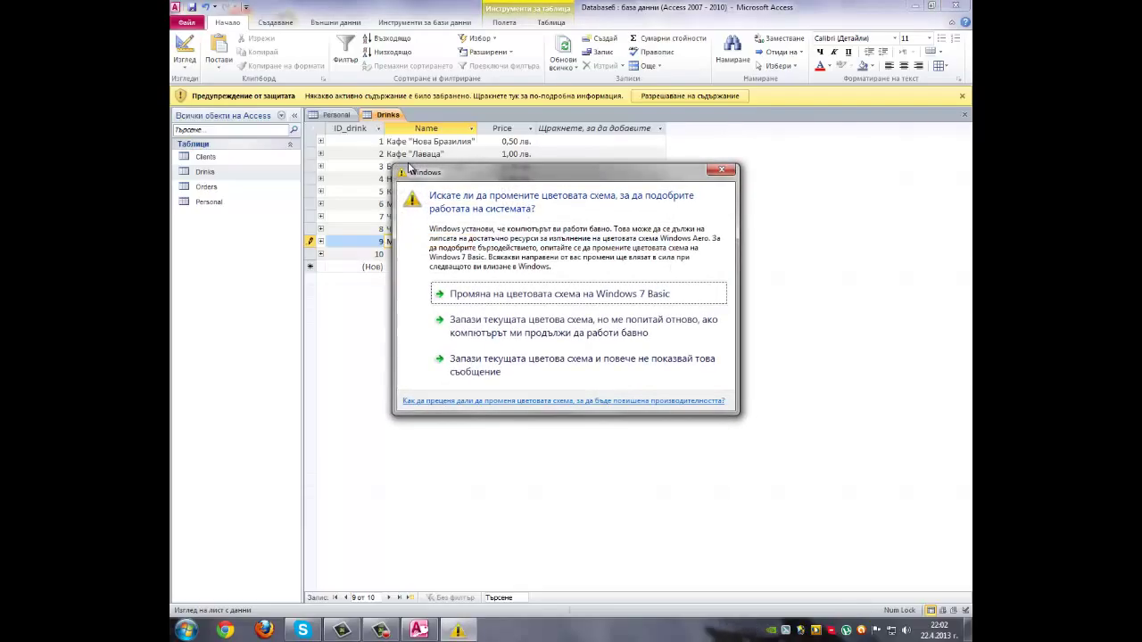
click(722, 169)
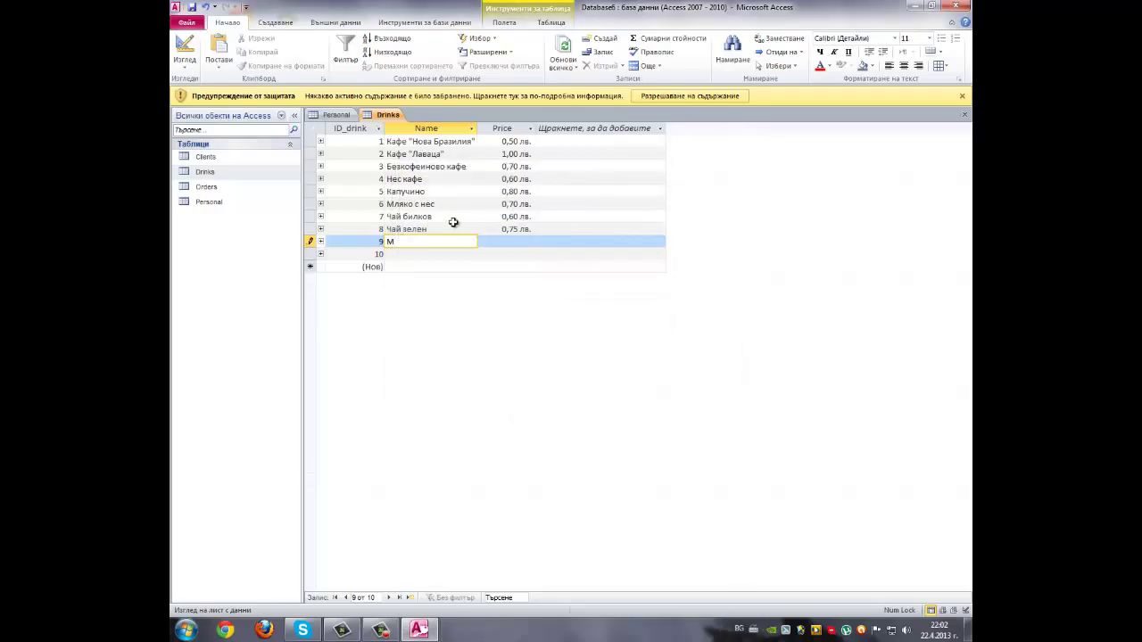
text(ляко)
key(Tab)
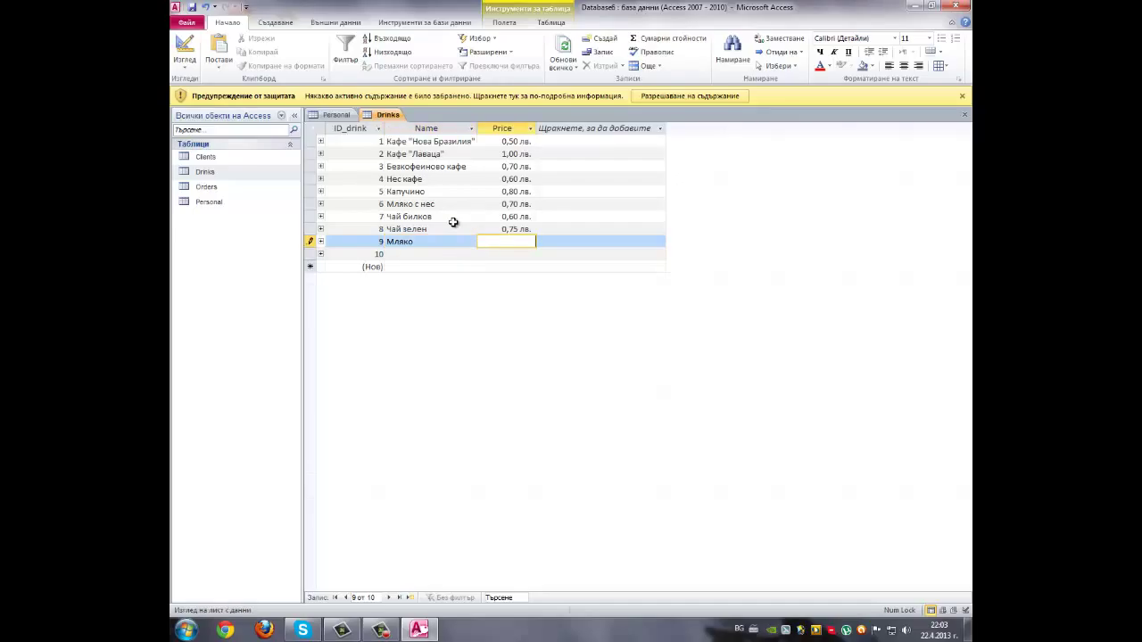
text(0,5)
key(Tab)
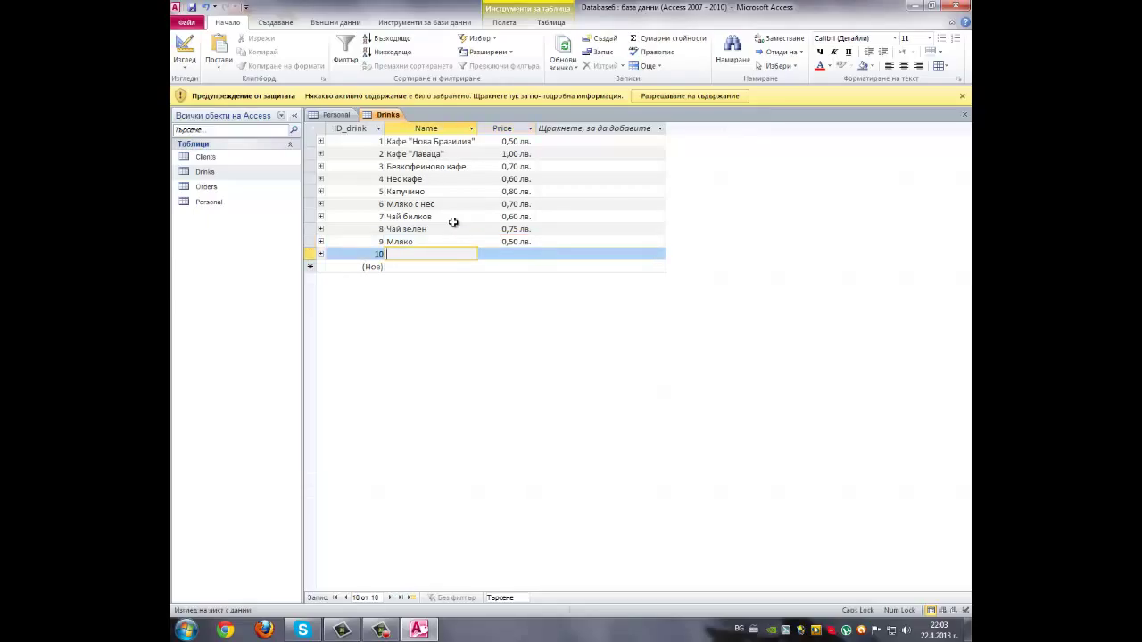
text(Суха сметана)
key(Tab)
text(0,10)
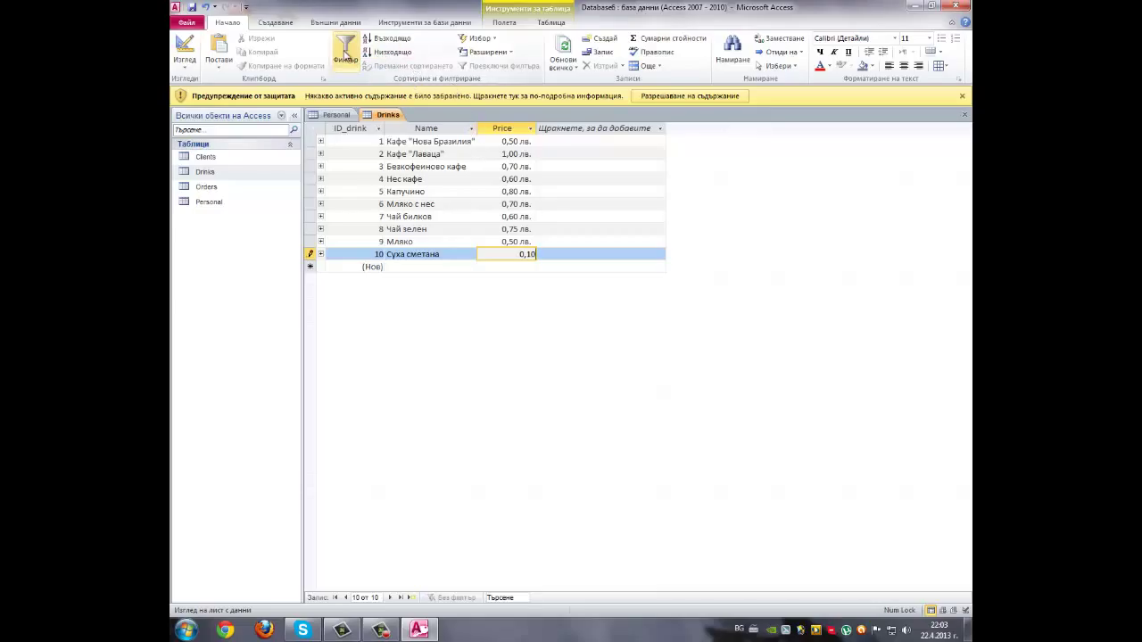
Start a Simple Query Wizard on Drinks with the ID_drink, Name and Price fields.
click(275, 22)
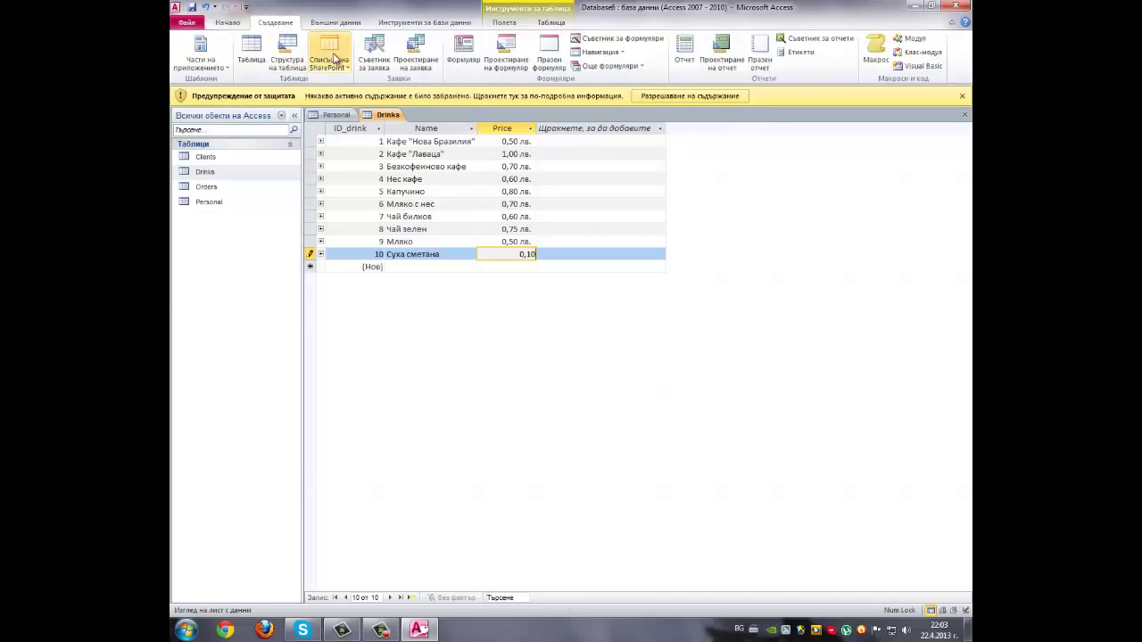
click(365, 60)
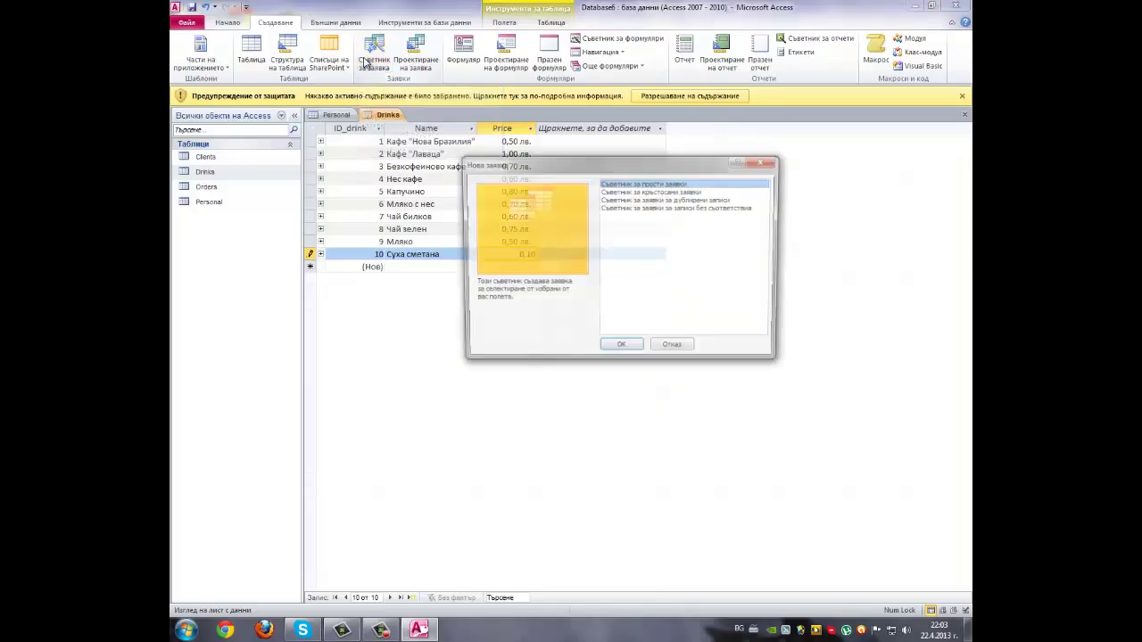
click(627, 353)
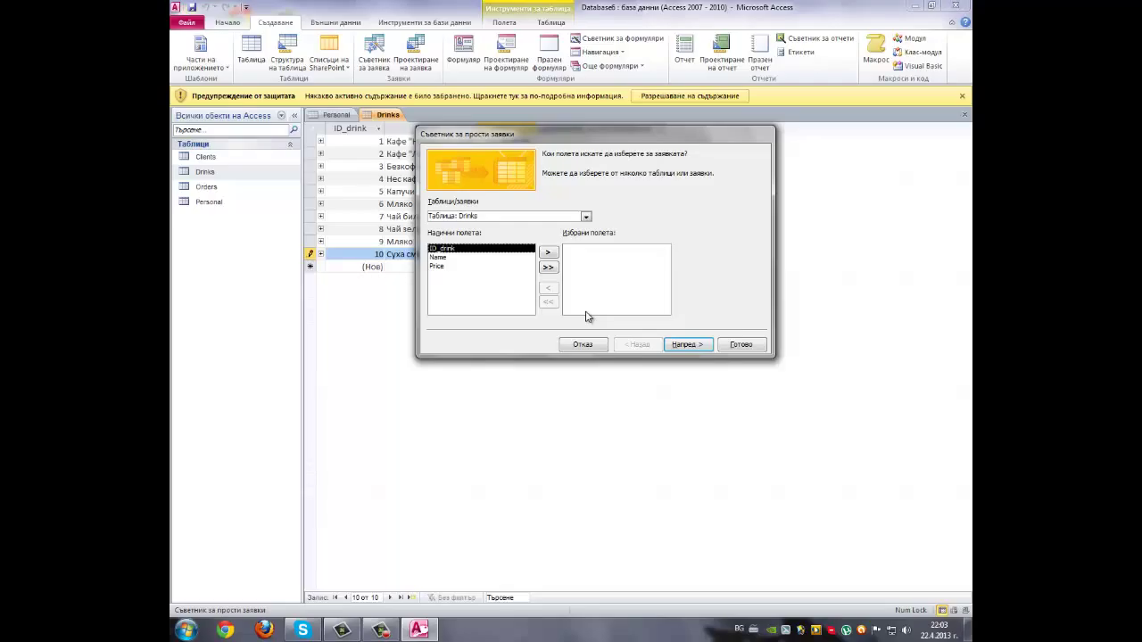
double_click(493, 250)
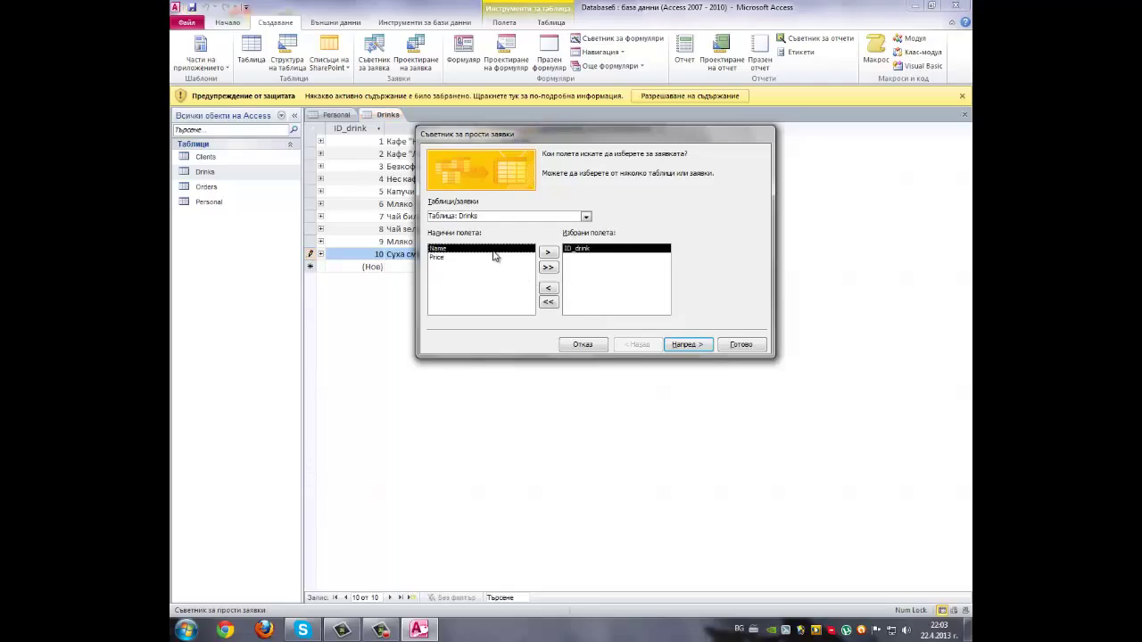
double_click(494, 253)
double_click(493, 253)
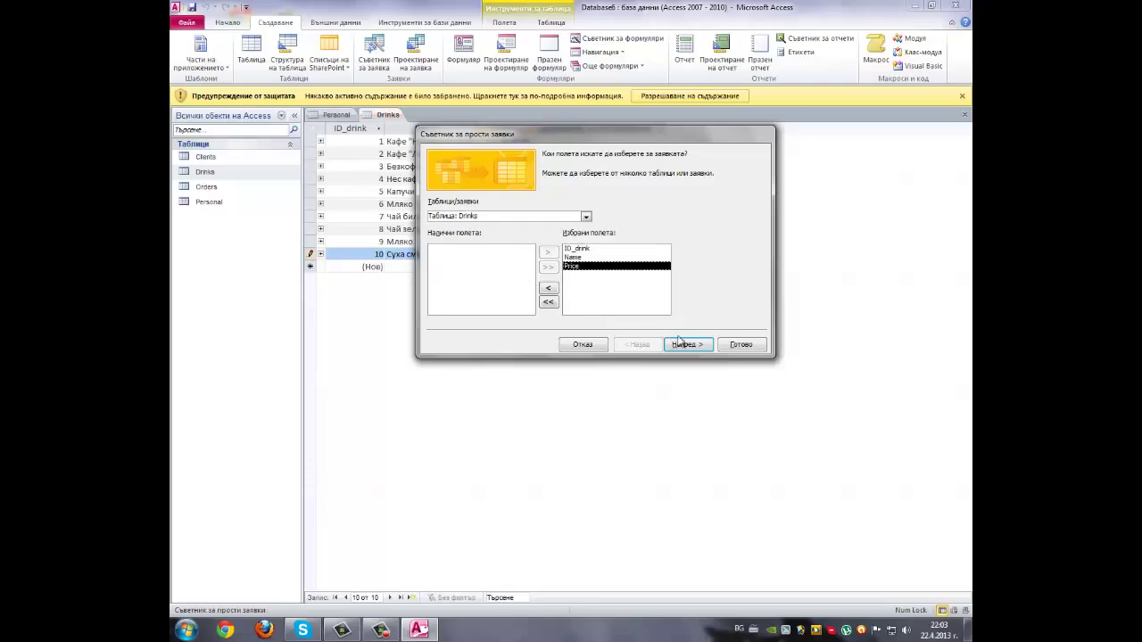
click(683, 346)
click(683, 344)
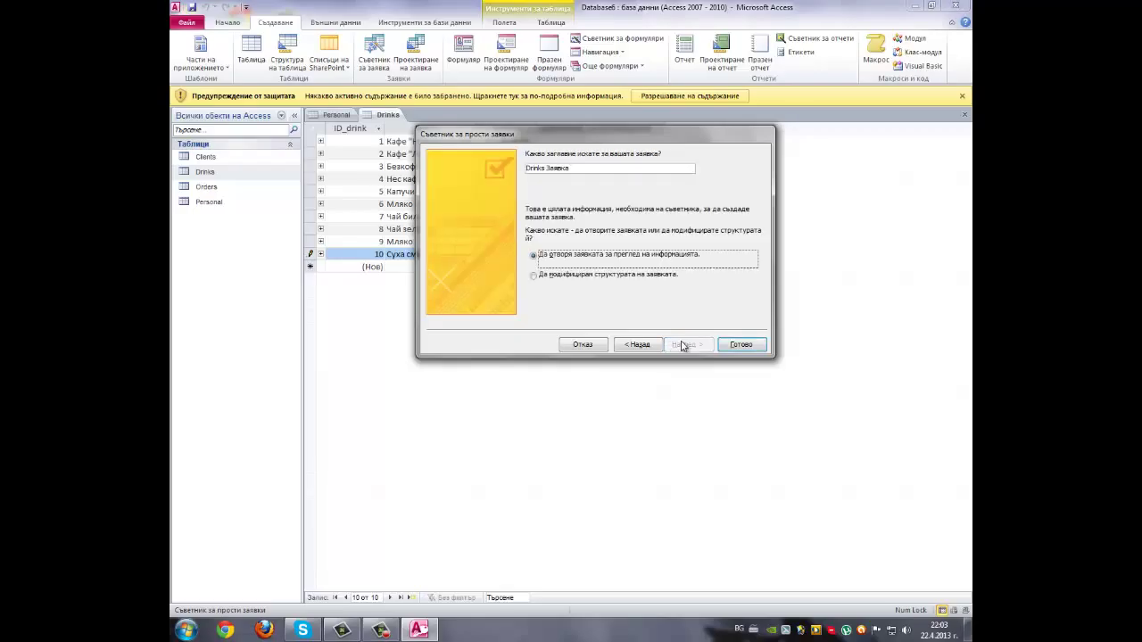
Title the query 'Drinks 1' and finish the wizard.
click(602, 169)
key(BackSpace)
key(BackSpace)
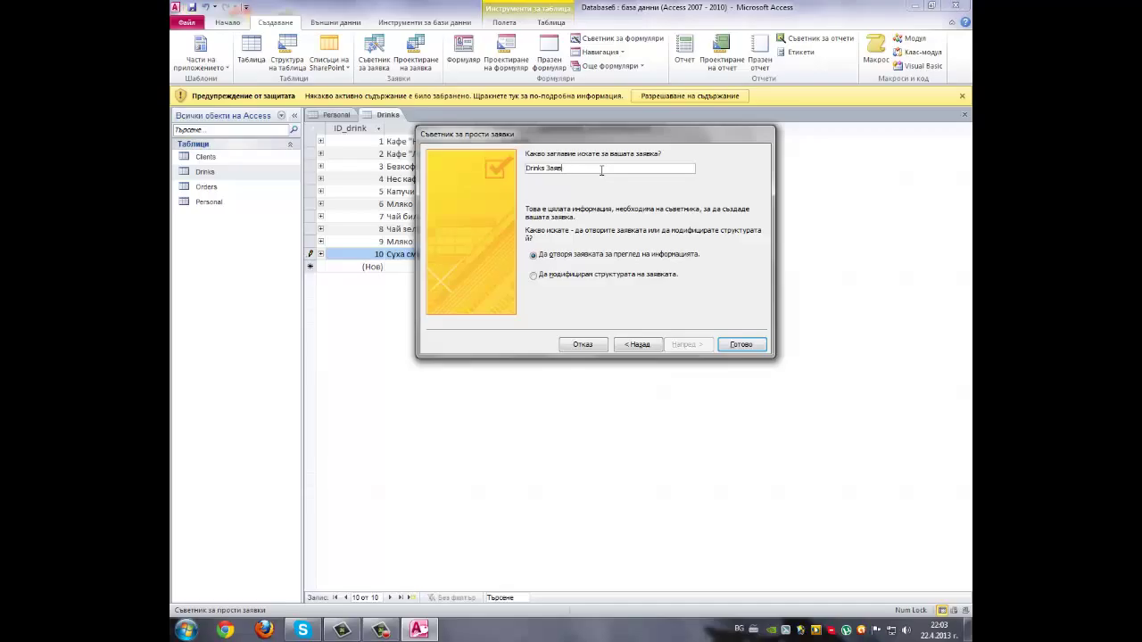
key(BackSpace)
key(BackSpace)
key(BackSpace)
key(BackSpace)
text(1)
click(742, 345)
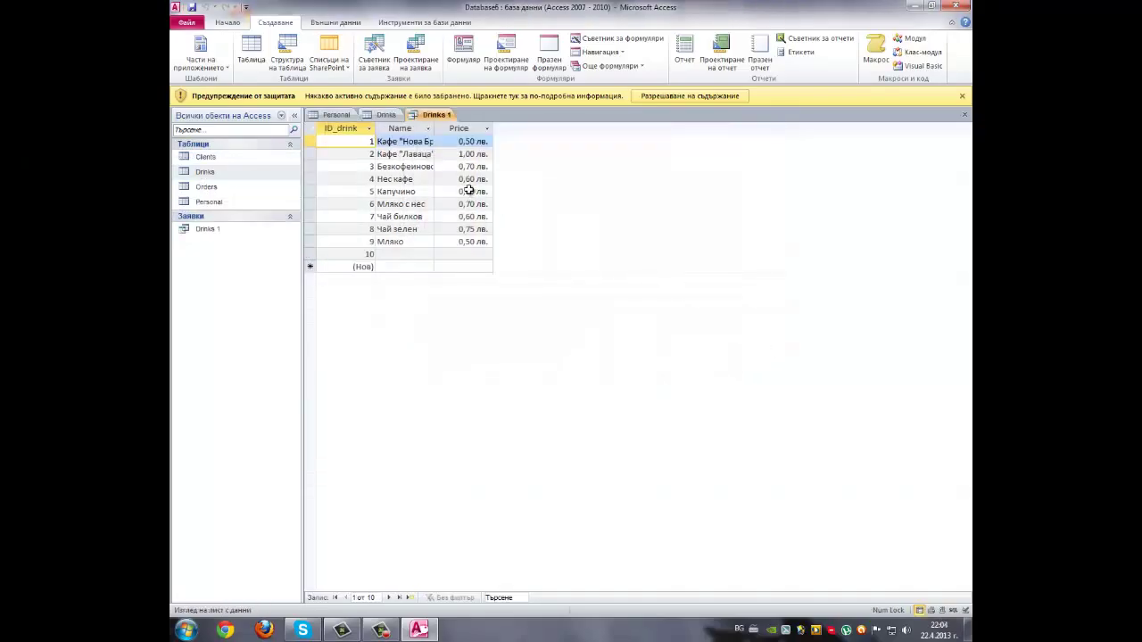
Widen the Name column in the Drinks 1 results so full drink names show.
drag(434, 128, 492, 127)
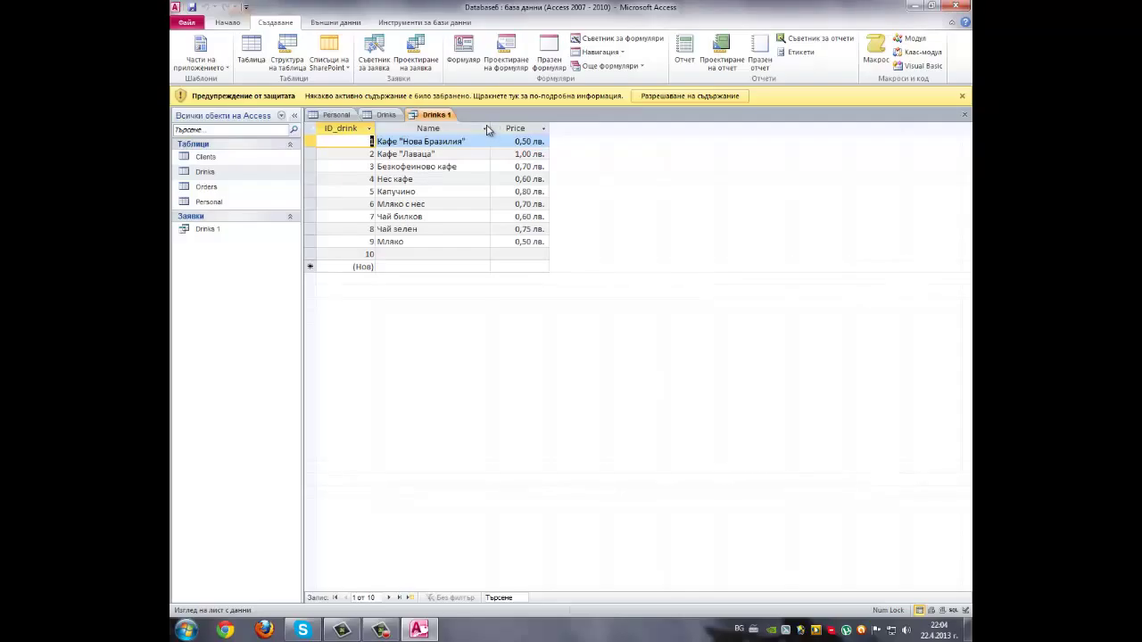
Open the Clients and Orders tables, glance at Drinks, and return to Orders.
double_click(278, 161)
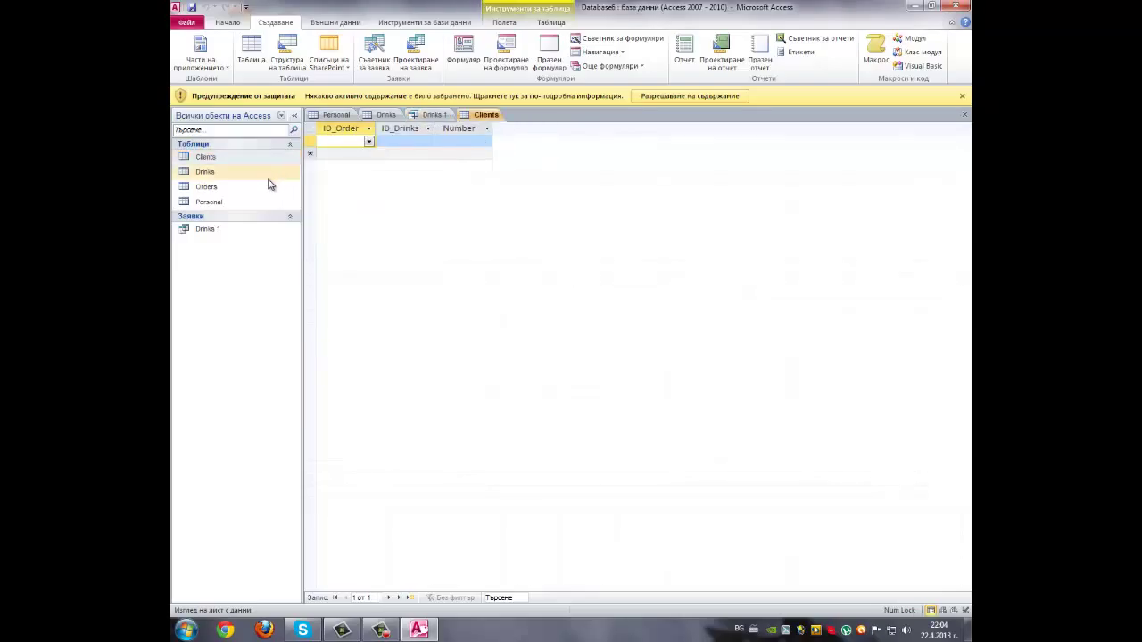
double_click(265, 189)
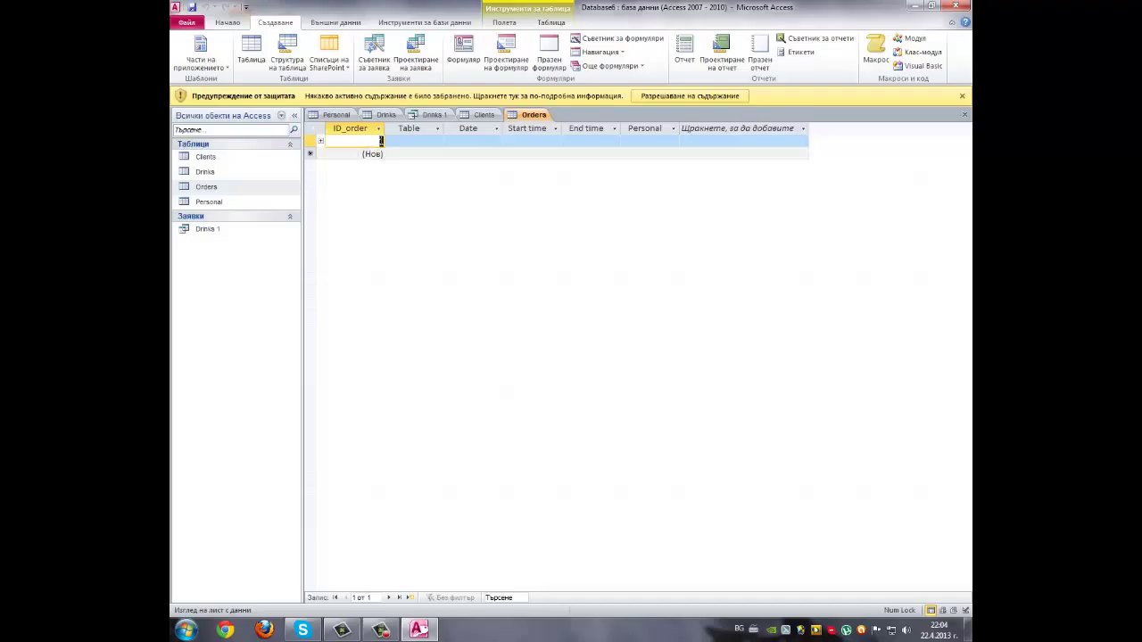
click(387, 115)
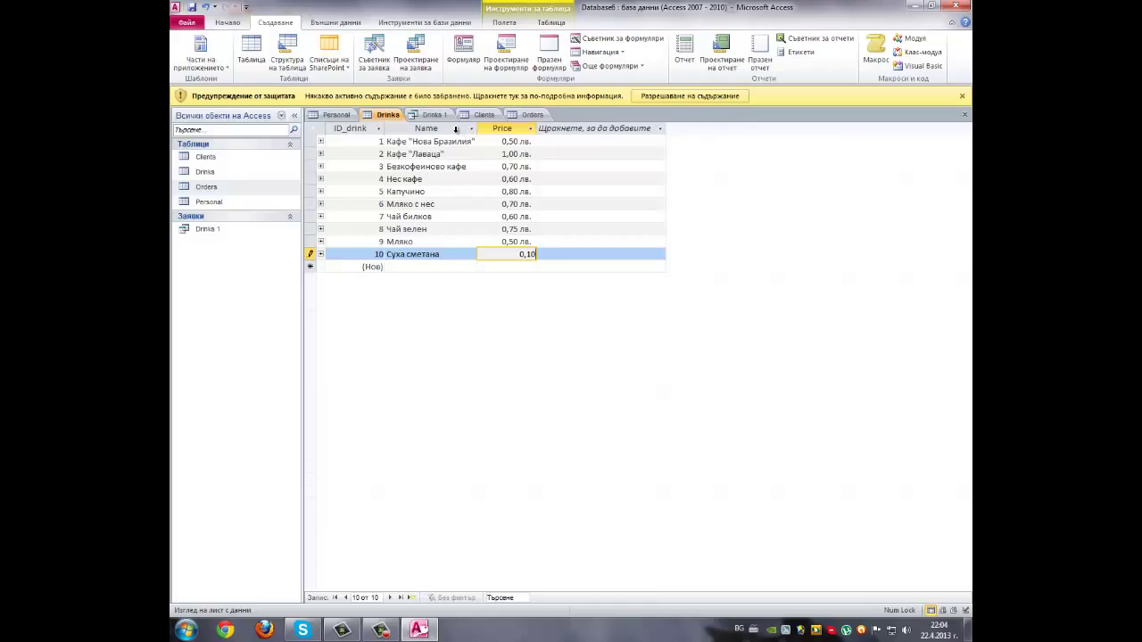
click(532, 115)
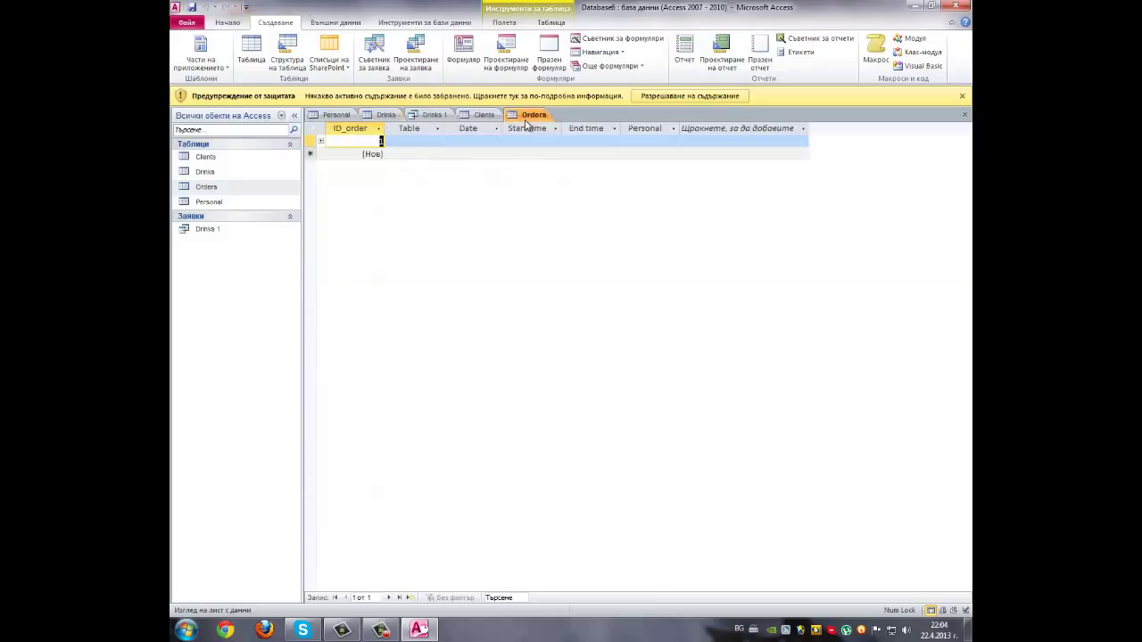
Enter Table 1 and Personal 1 in the first Orders record and save it.
click(438, 140)
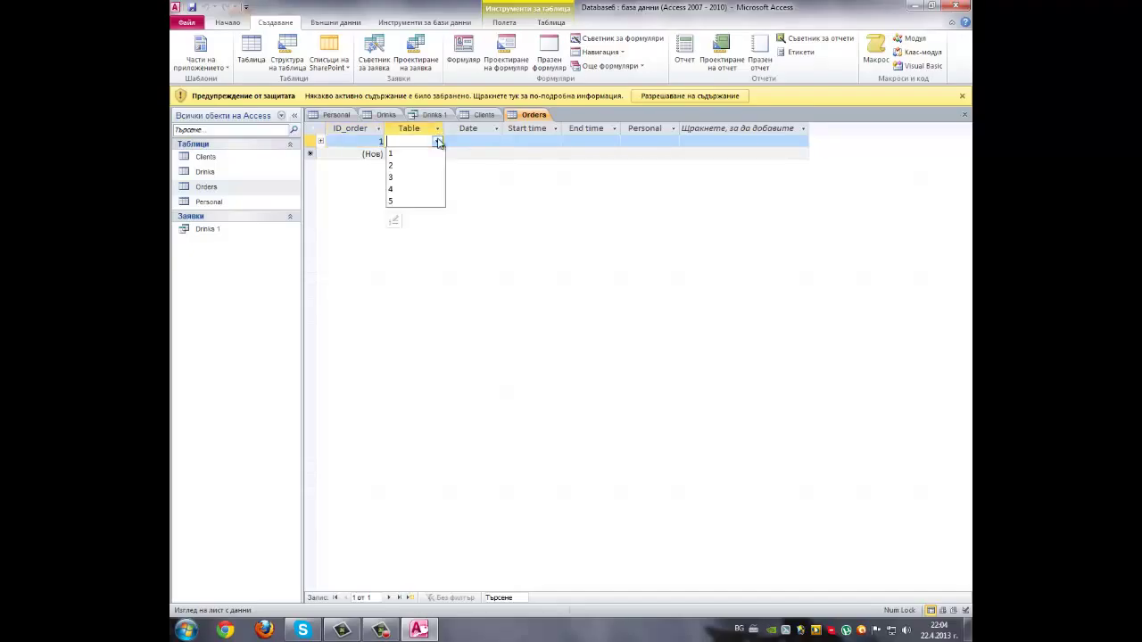
click(426, 154)
click(479, 142)
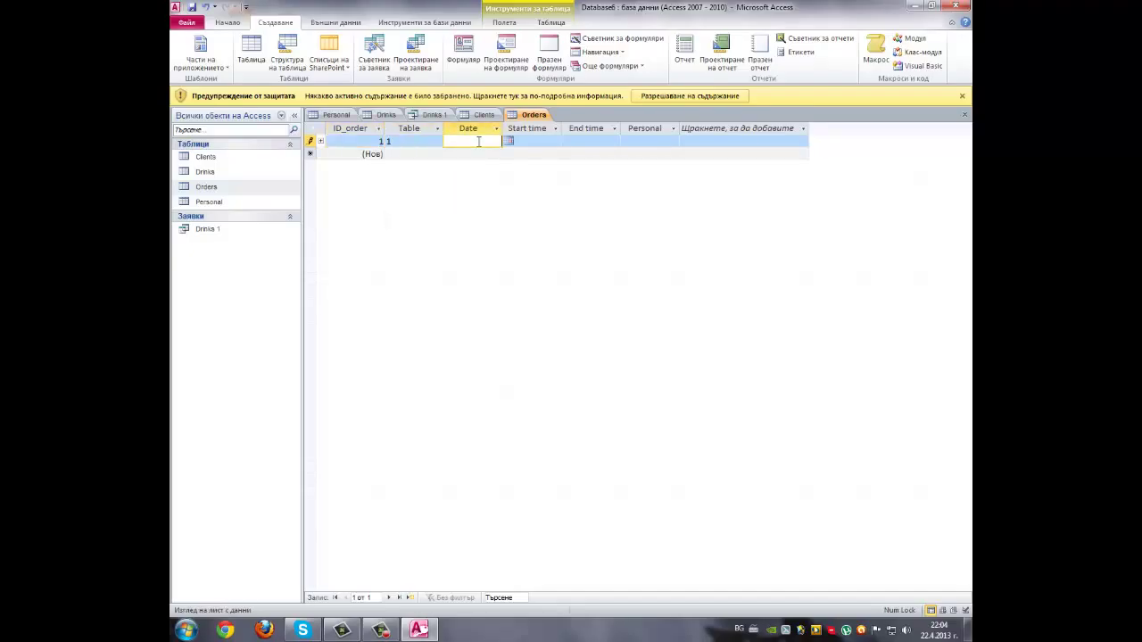
click(650, 143)
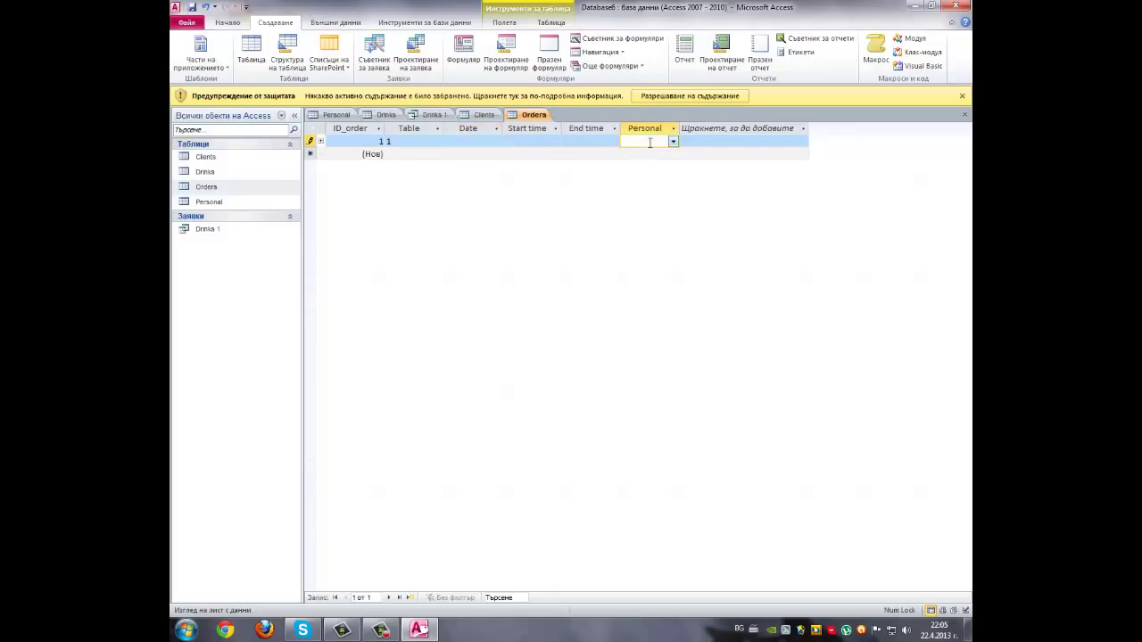
text(1)
click(425, 129)
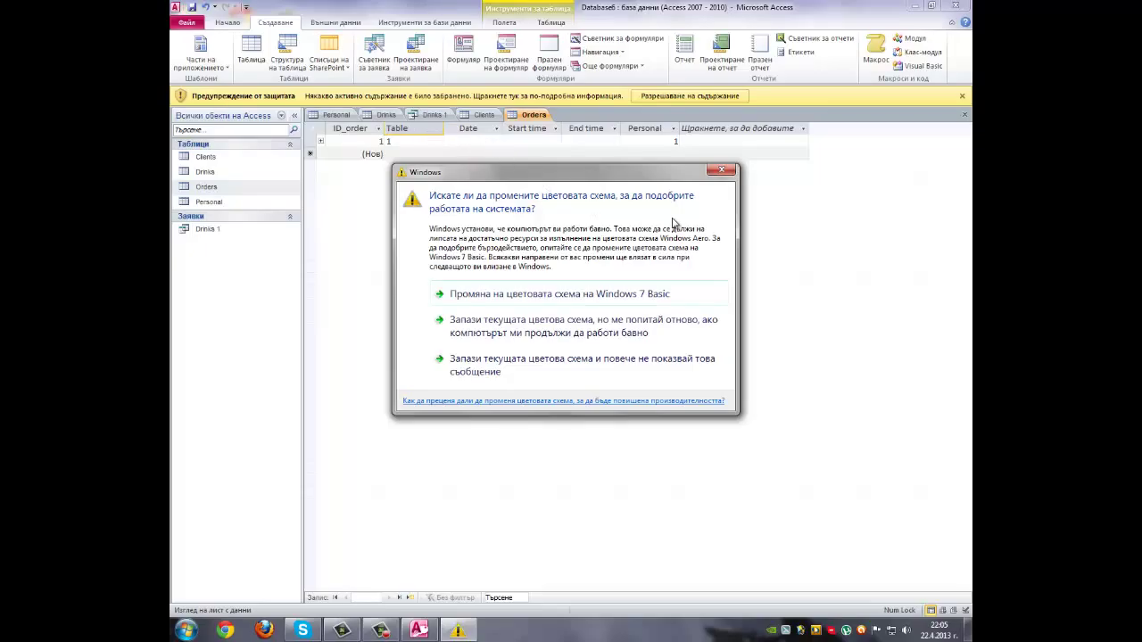
Dismiss the Windows colour-scheme prompt and name the table column 'Маса'.
click(722, 170)
key(Caps_Lock)
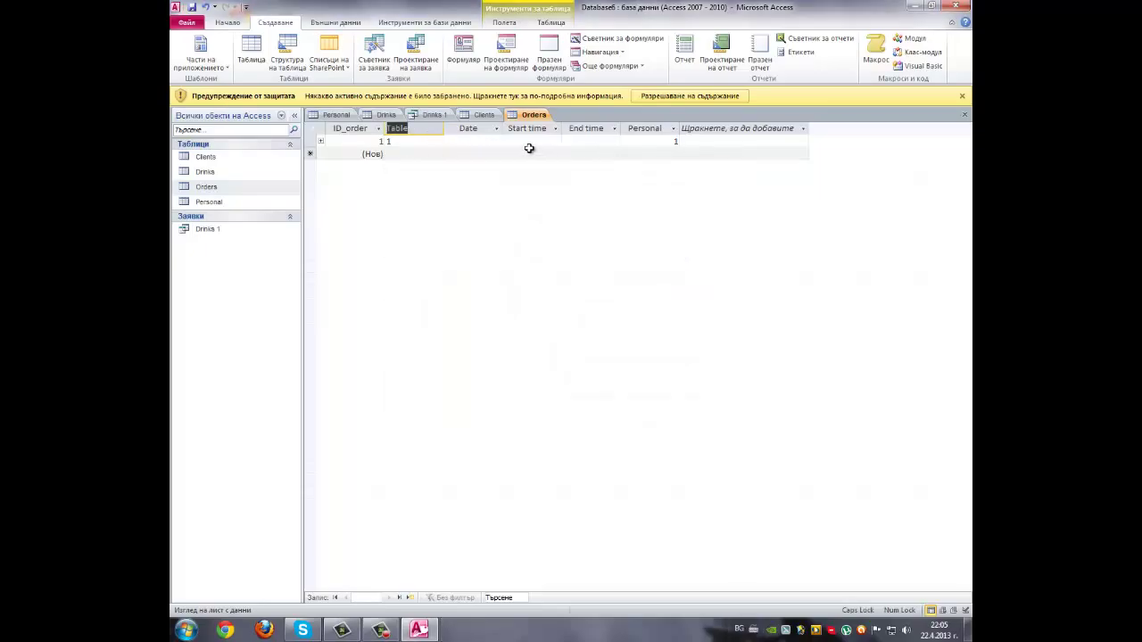
text(M)
key(Caps_Lock)
text(аса)
Rename the ID_order column to 'Номер' and the Date column to 'Дата'.
double_click(370, 130)
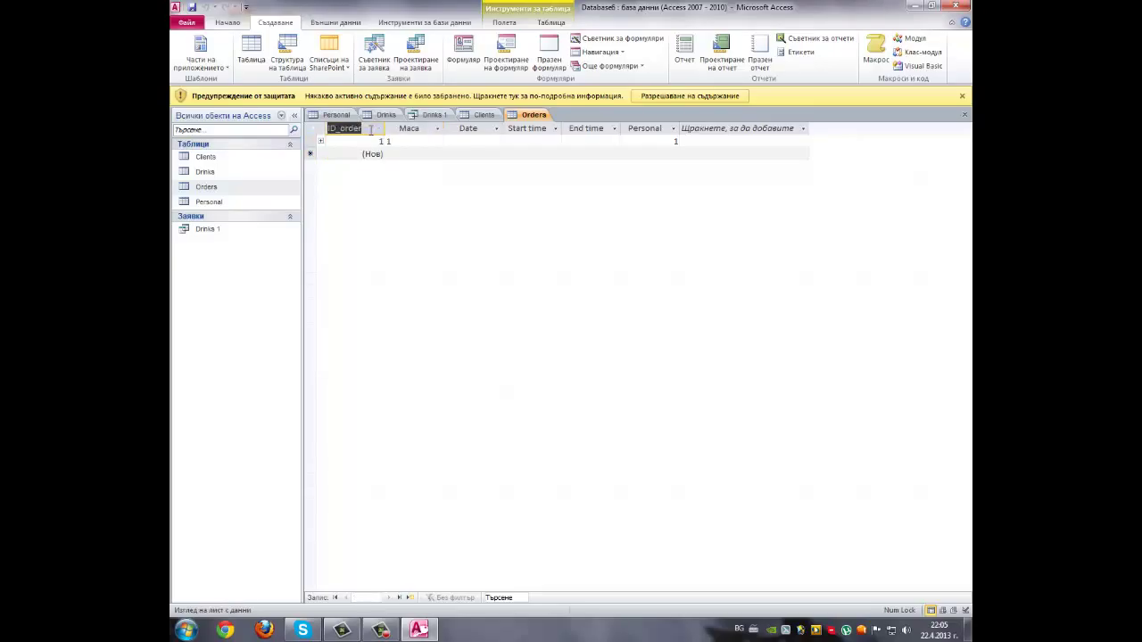
text(Номер)
double_click(485, 129)
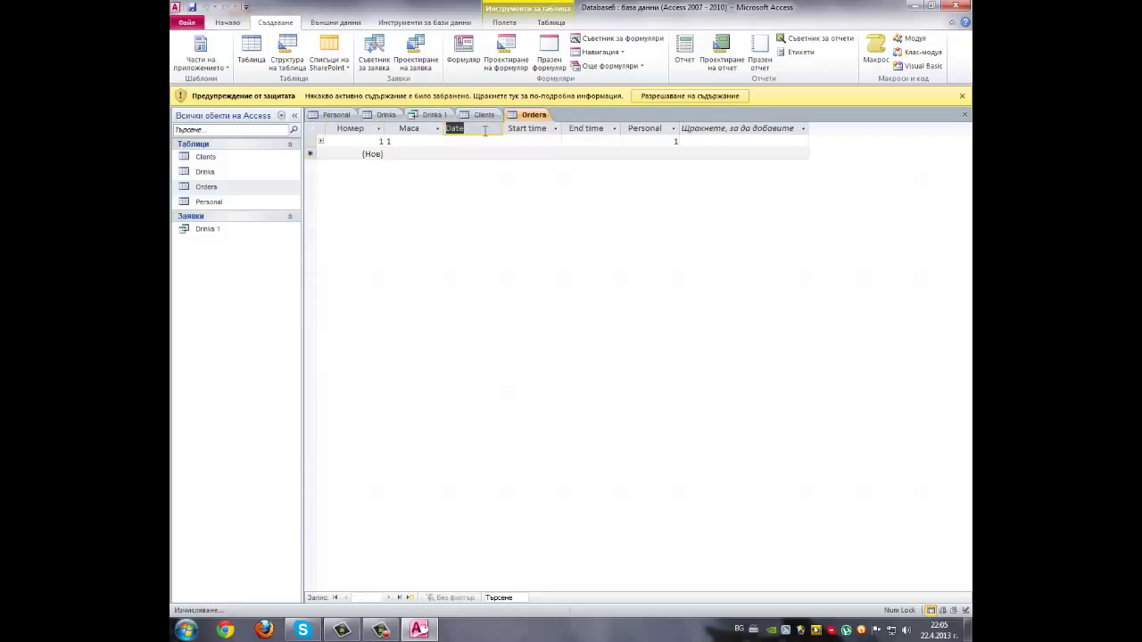
key(Caps_Lock)
text(Д)
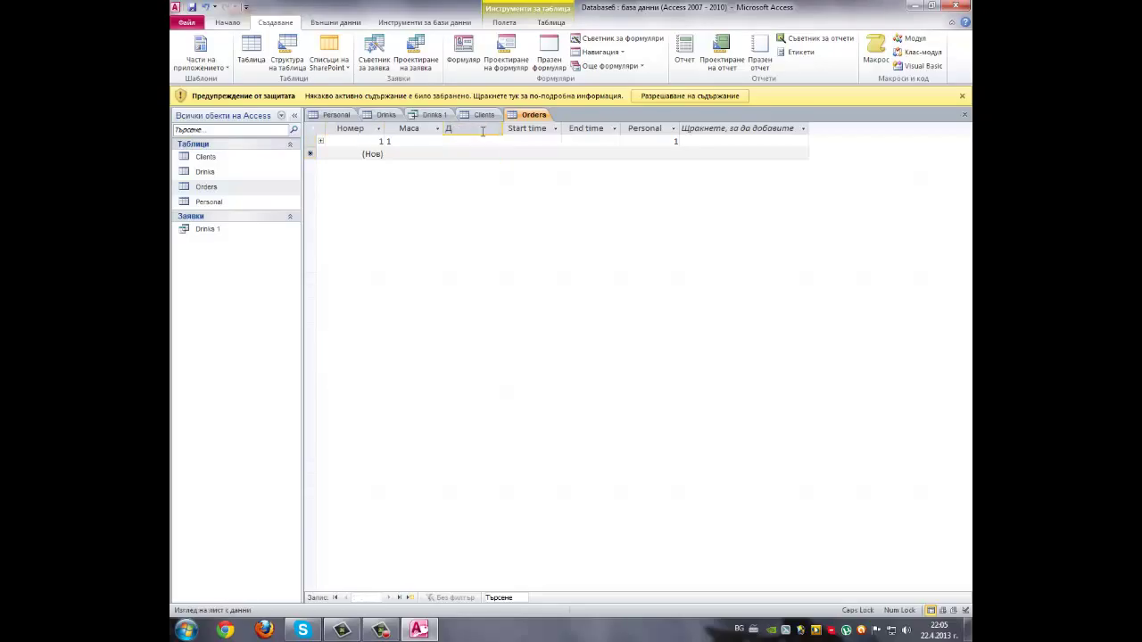
key(Caps_Lock)
text(ата)
Rename the Start time column to 'Открита' and the End time column to 'Закрита'.
double_click(548, 130)
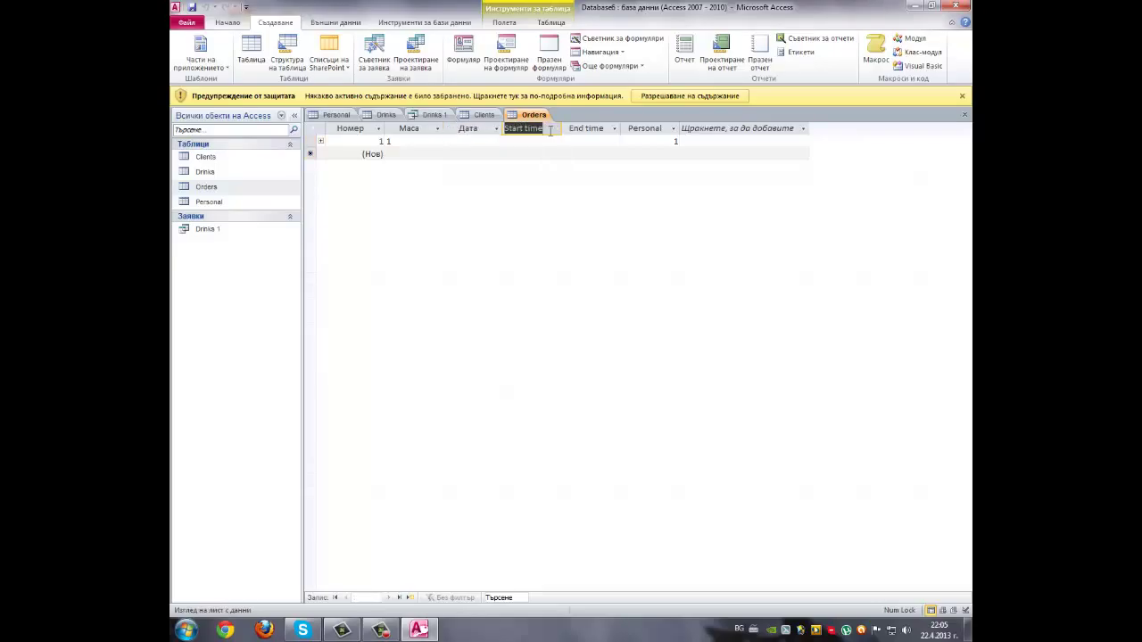
key(Caps_Lock)
text(О)
key(Caps_Lock)
text(ткрита)
double_click(607, 128)
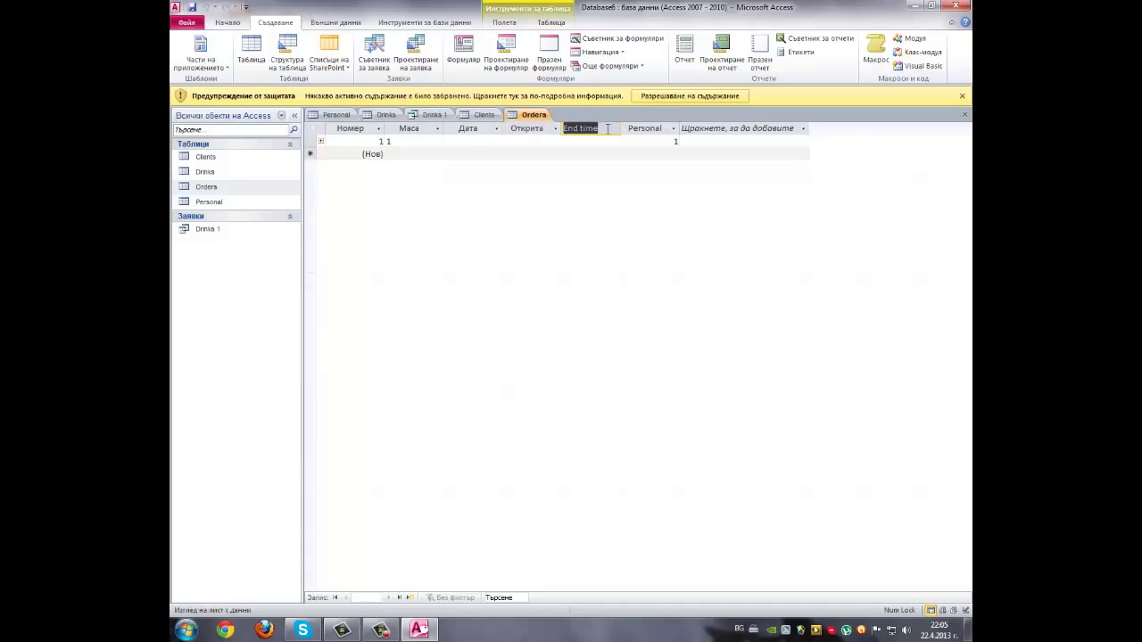
key(Caps_Lock)
text(З)
key(Caps_Lock)
text(акрита)
Rename the Personal column to 'Обслужващ' and return to the first order's Маса value.
click(668, 129)
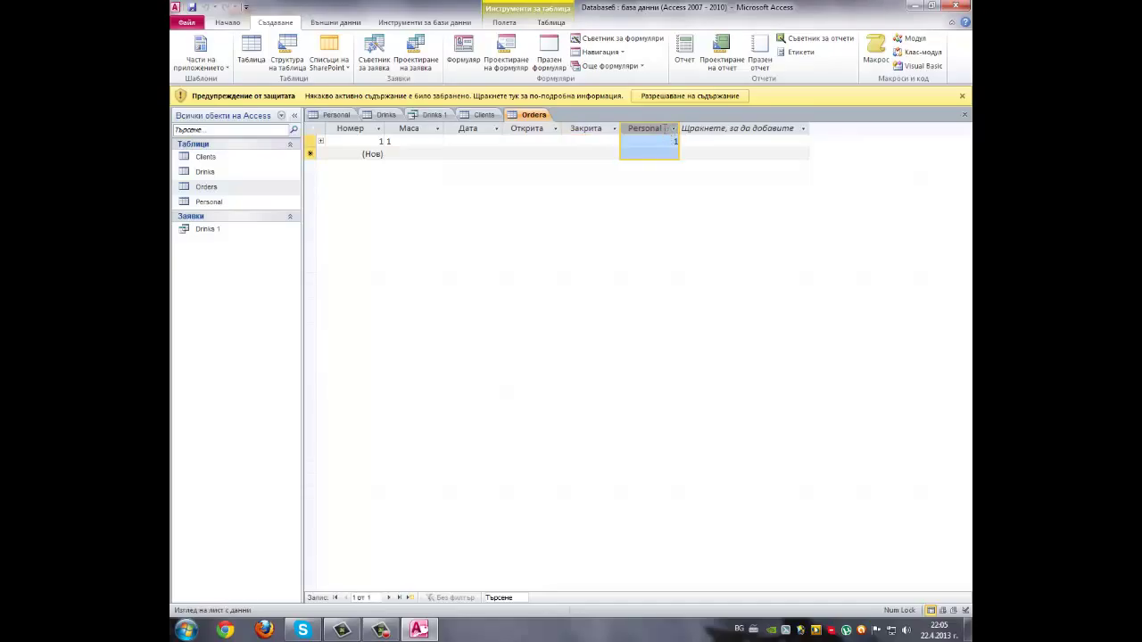
double_click(665, 129)
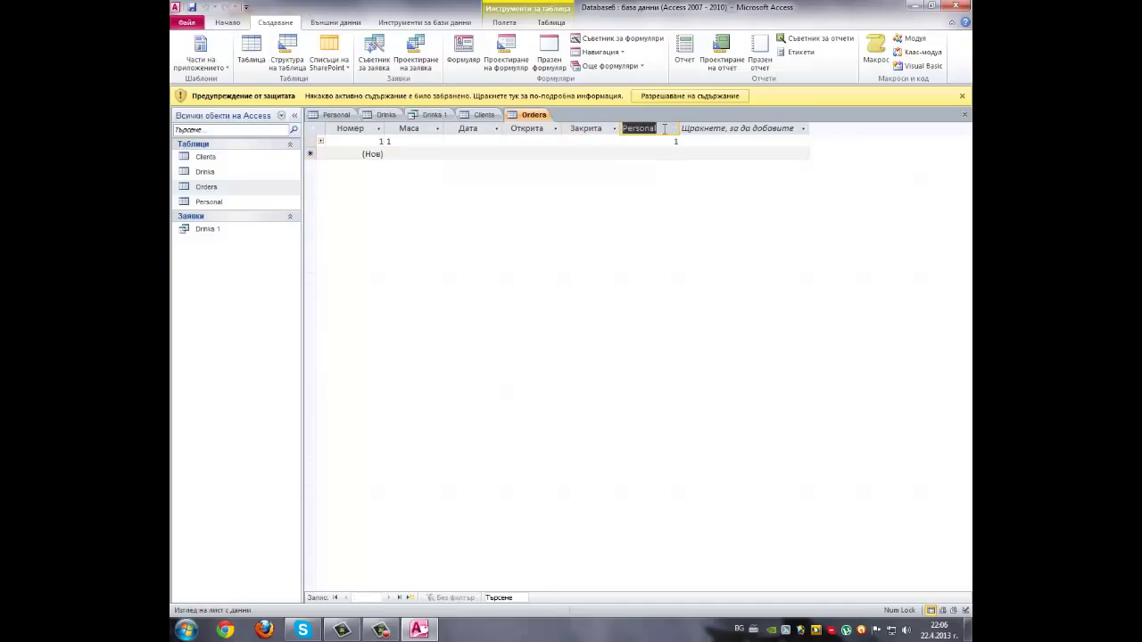
key(Caps_Lock)
text(O)
key(Caps_Lock)
text(бслужващ)
click(467, 141)
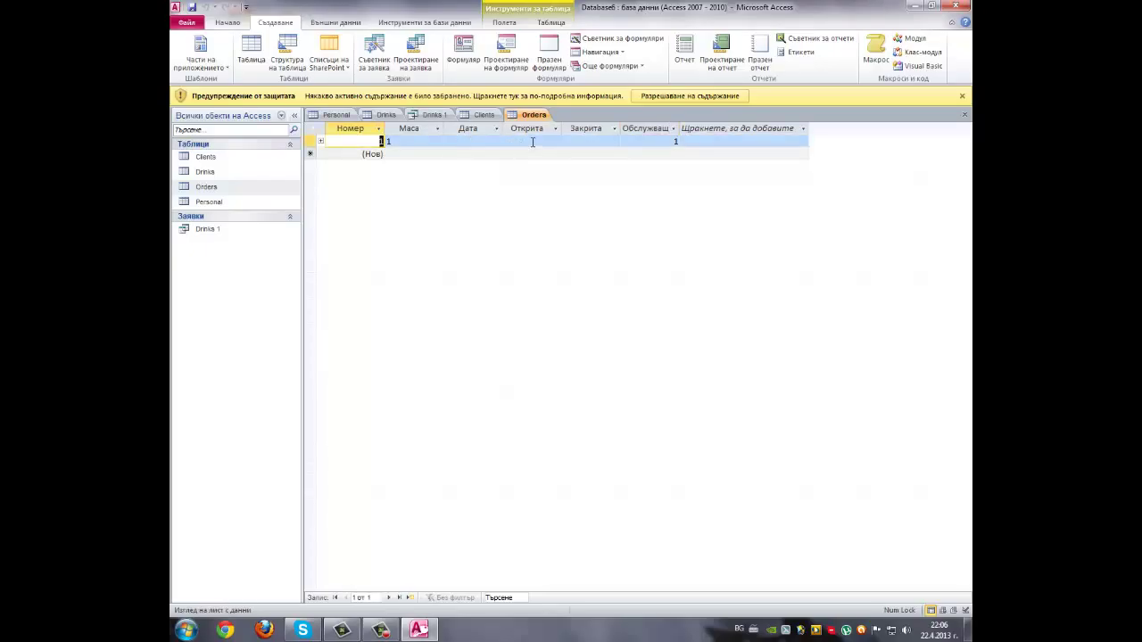
click(429, 142)
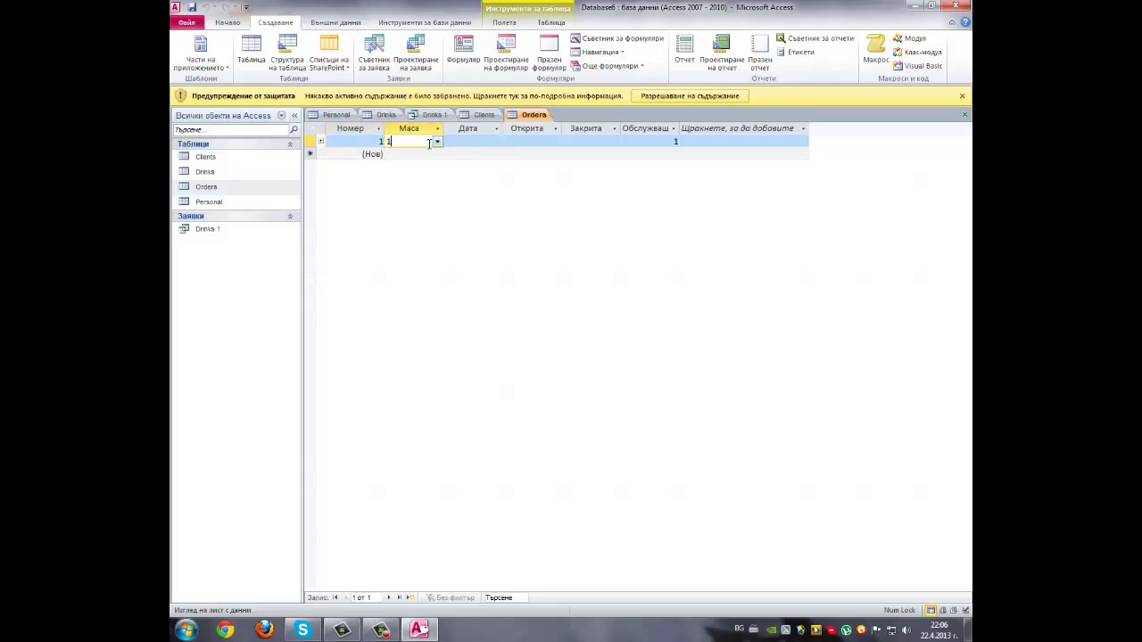